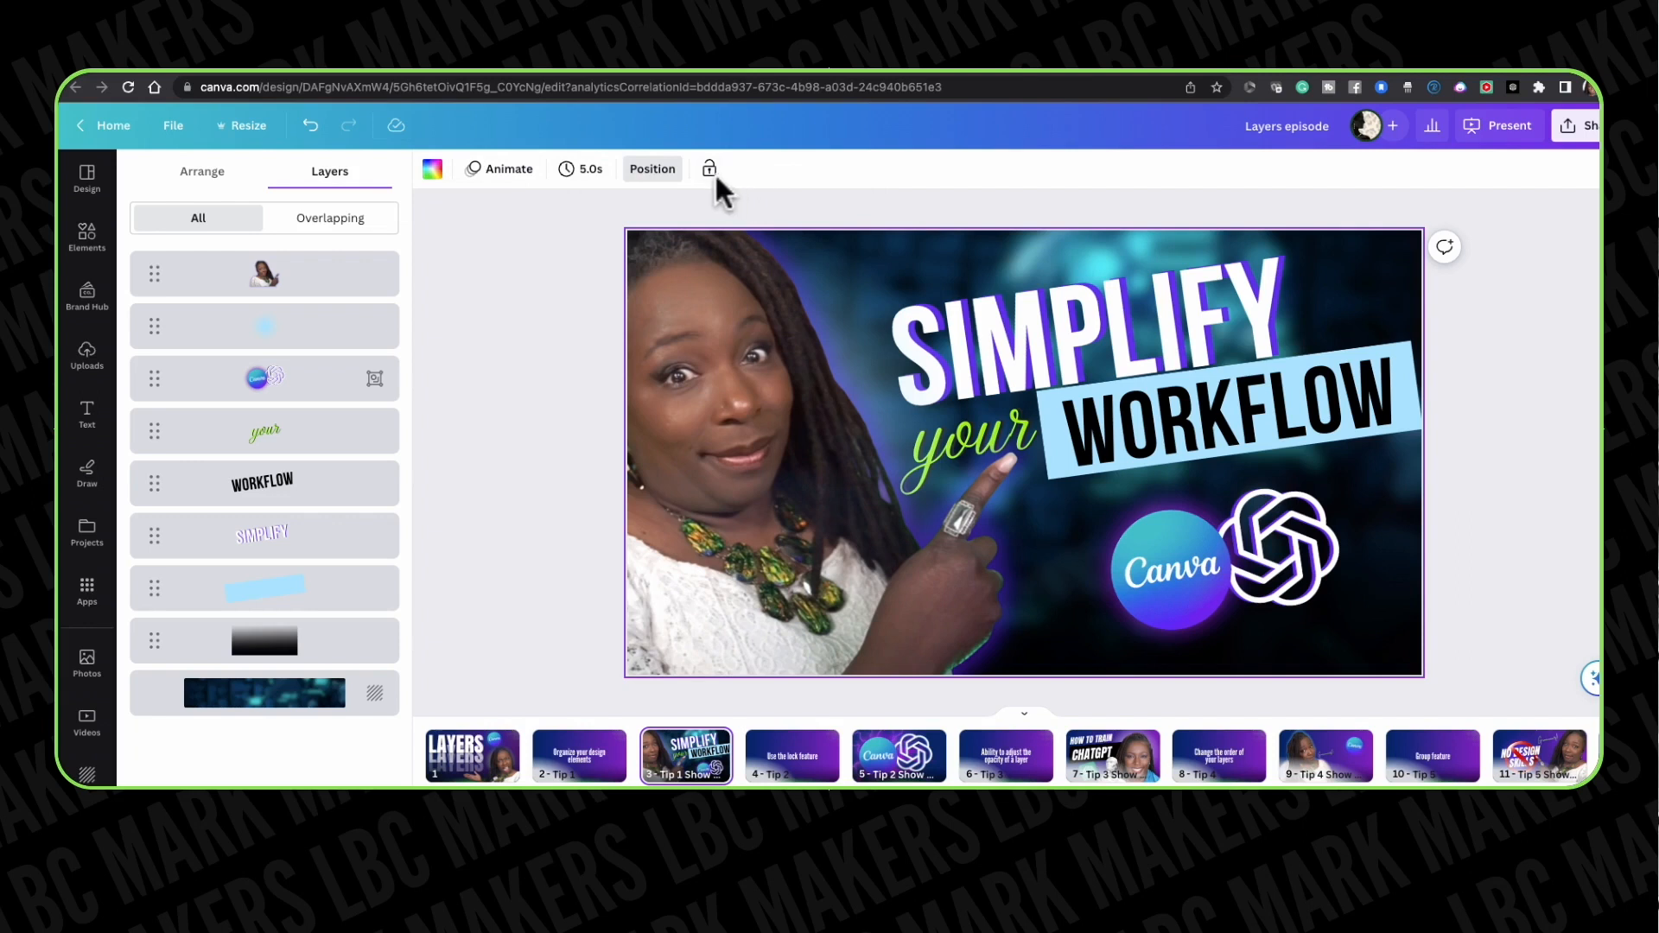
Examine the arrange options for the portrait photo and return to the page's layer list
click(658, 173)
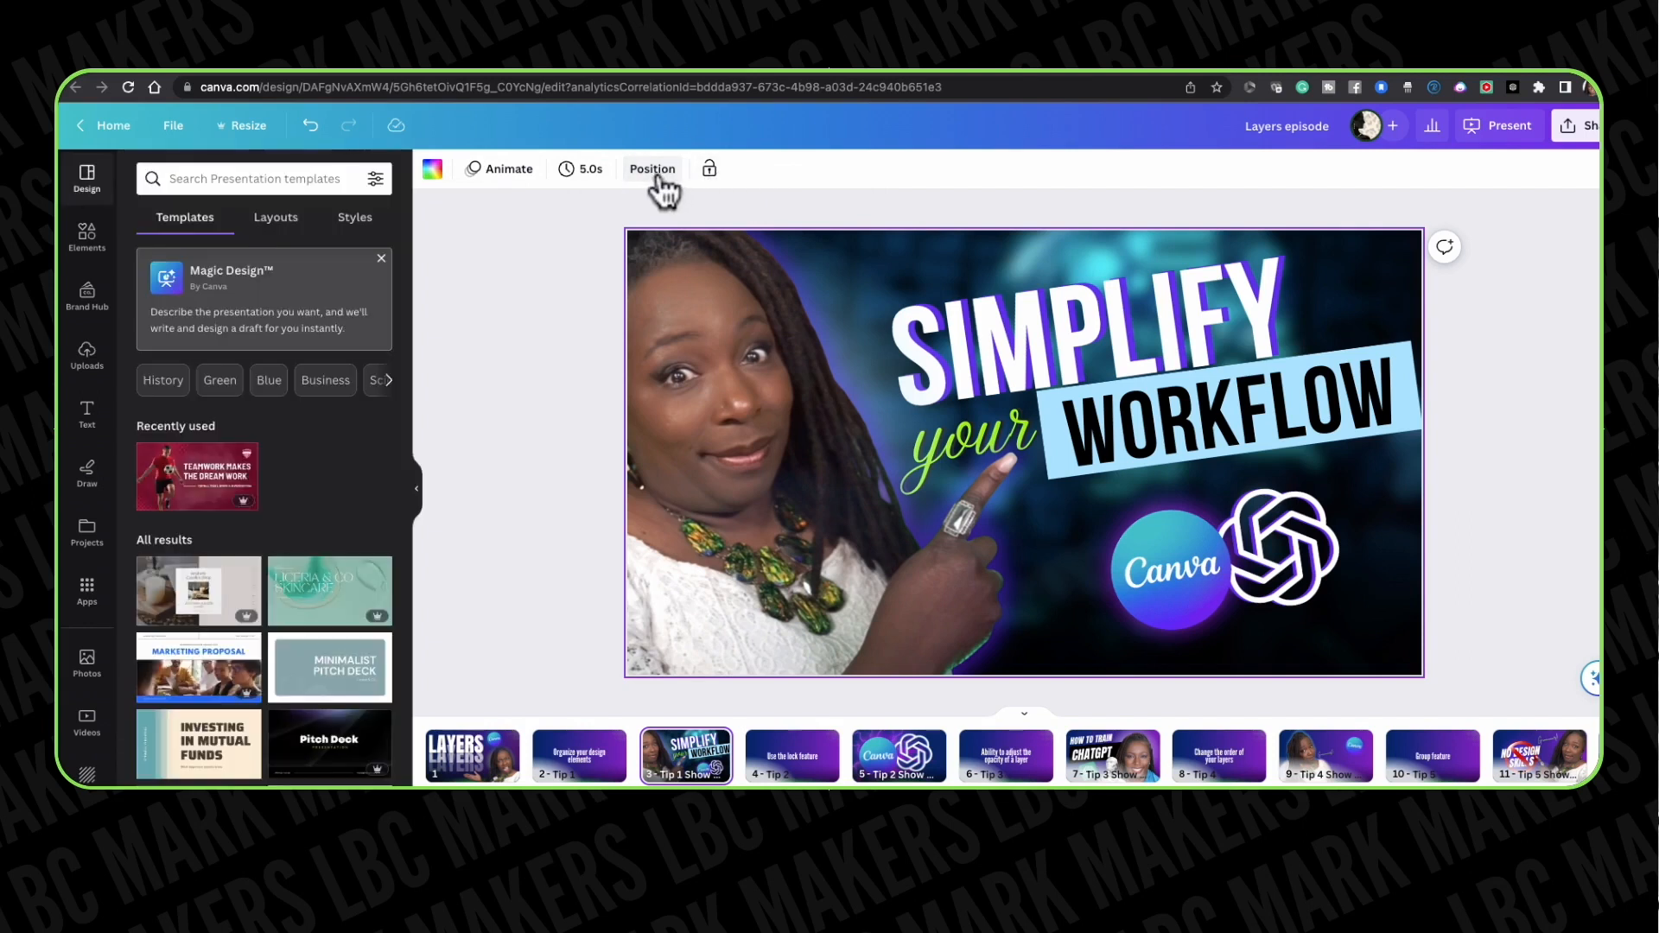
click(656, 171)
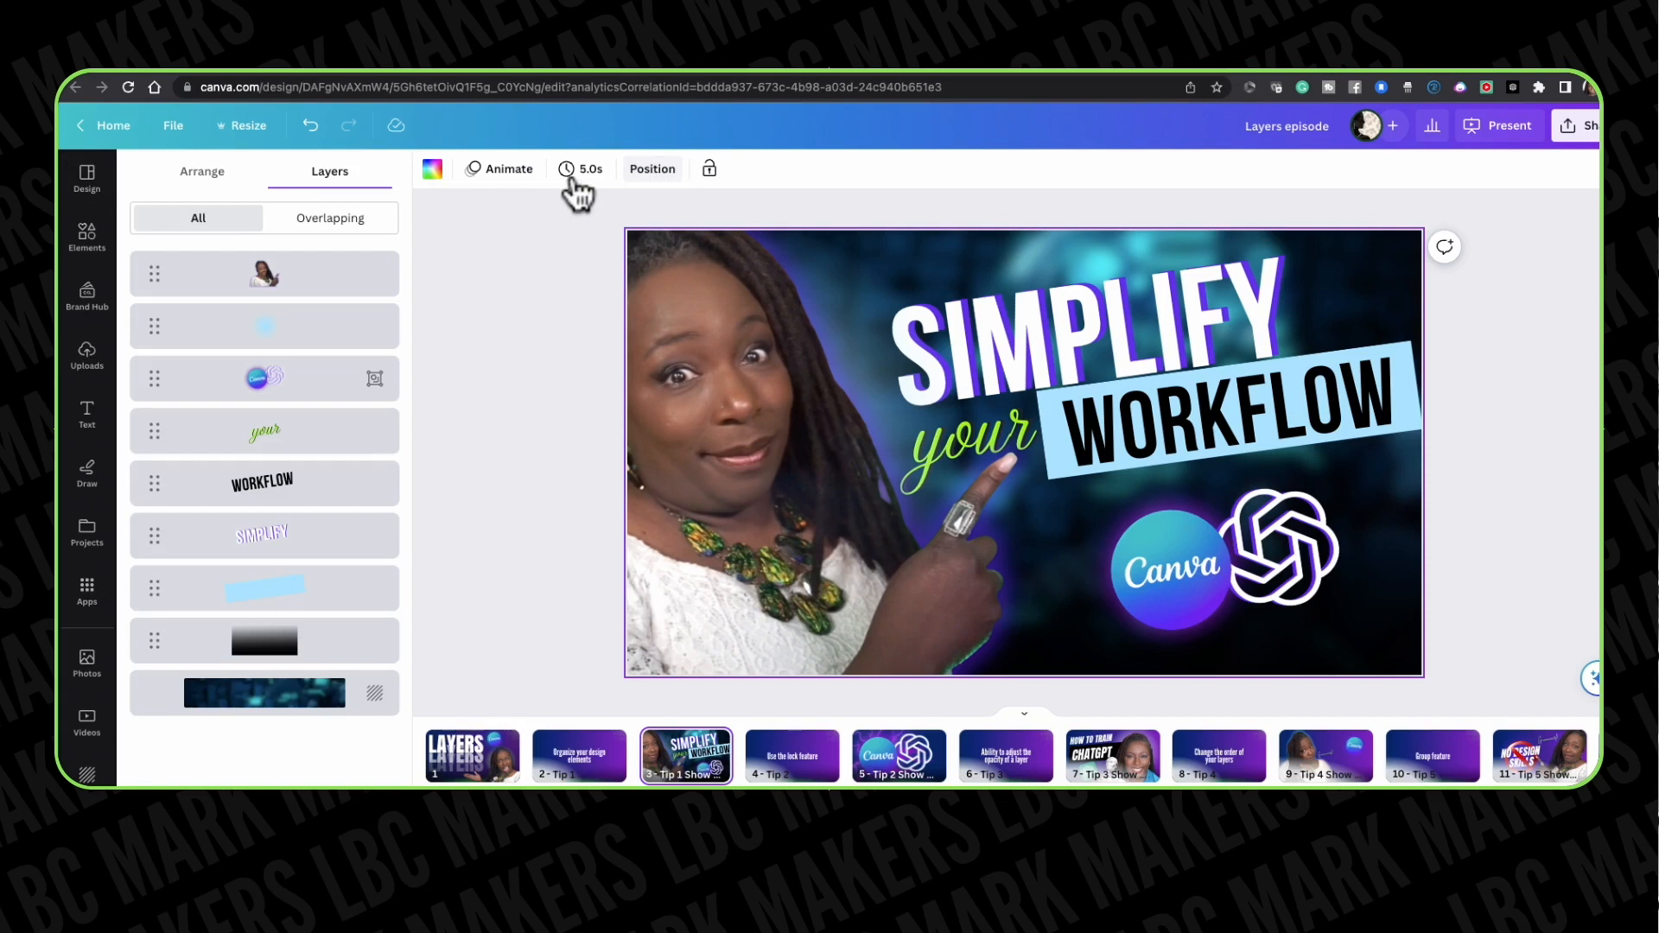
click(202, 171)
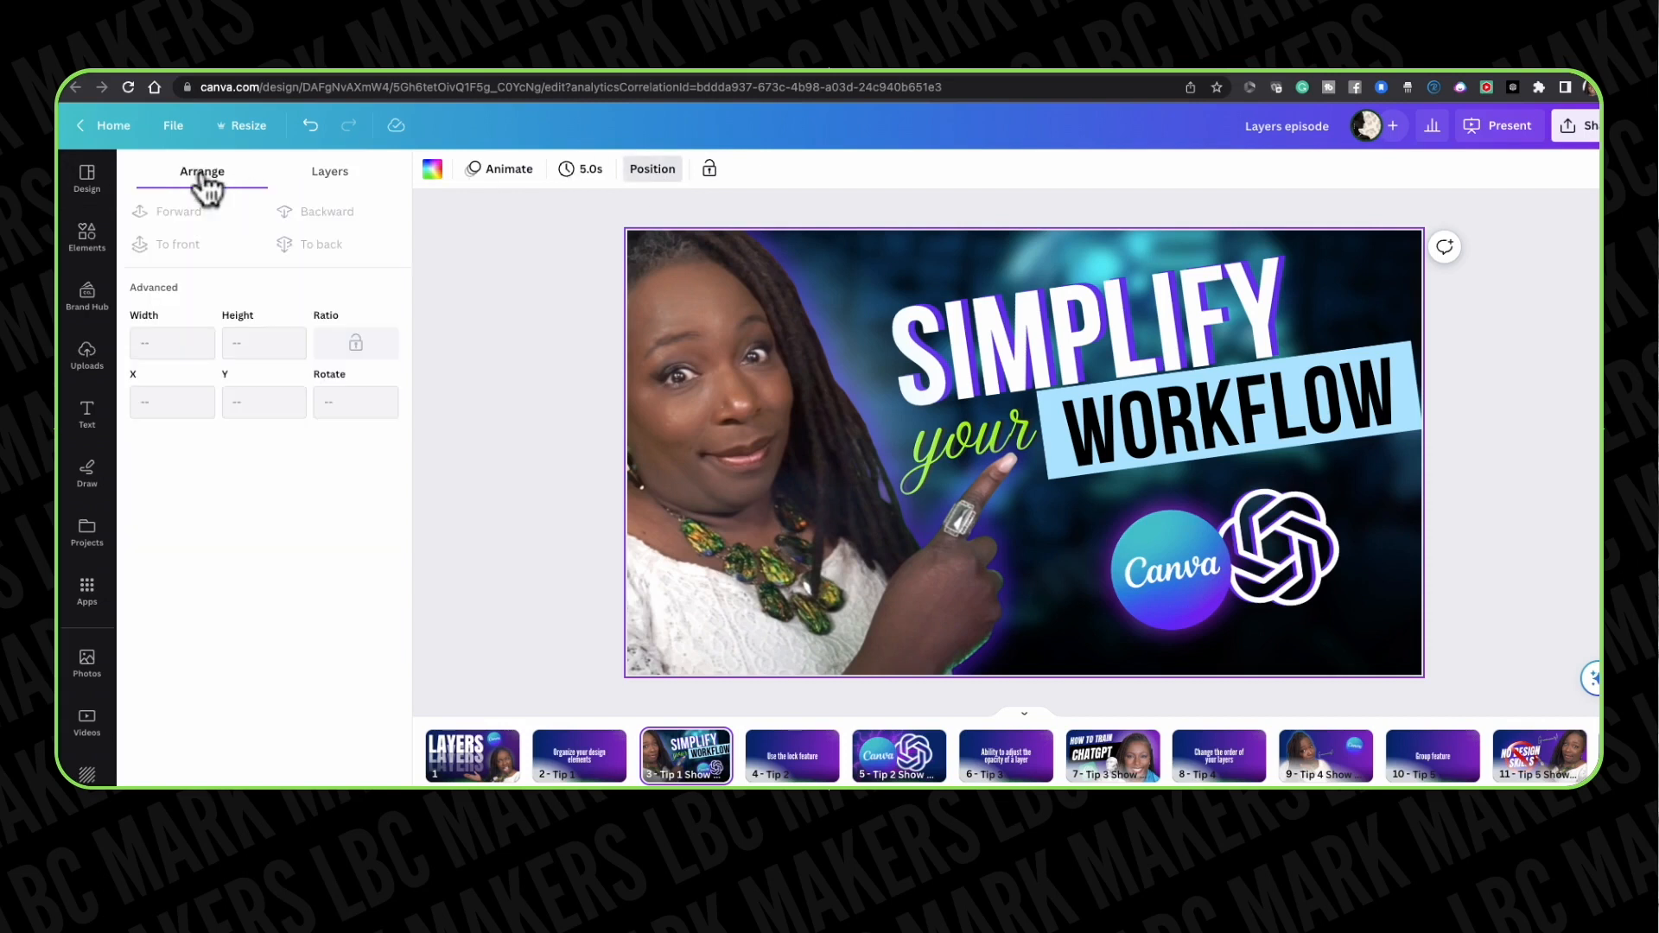
click(752, 330)
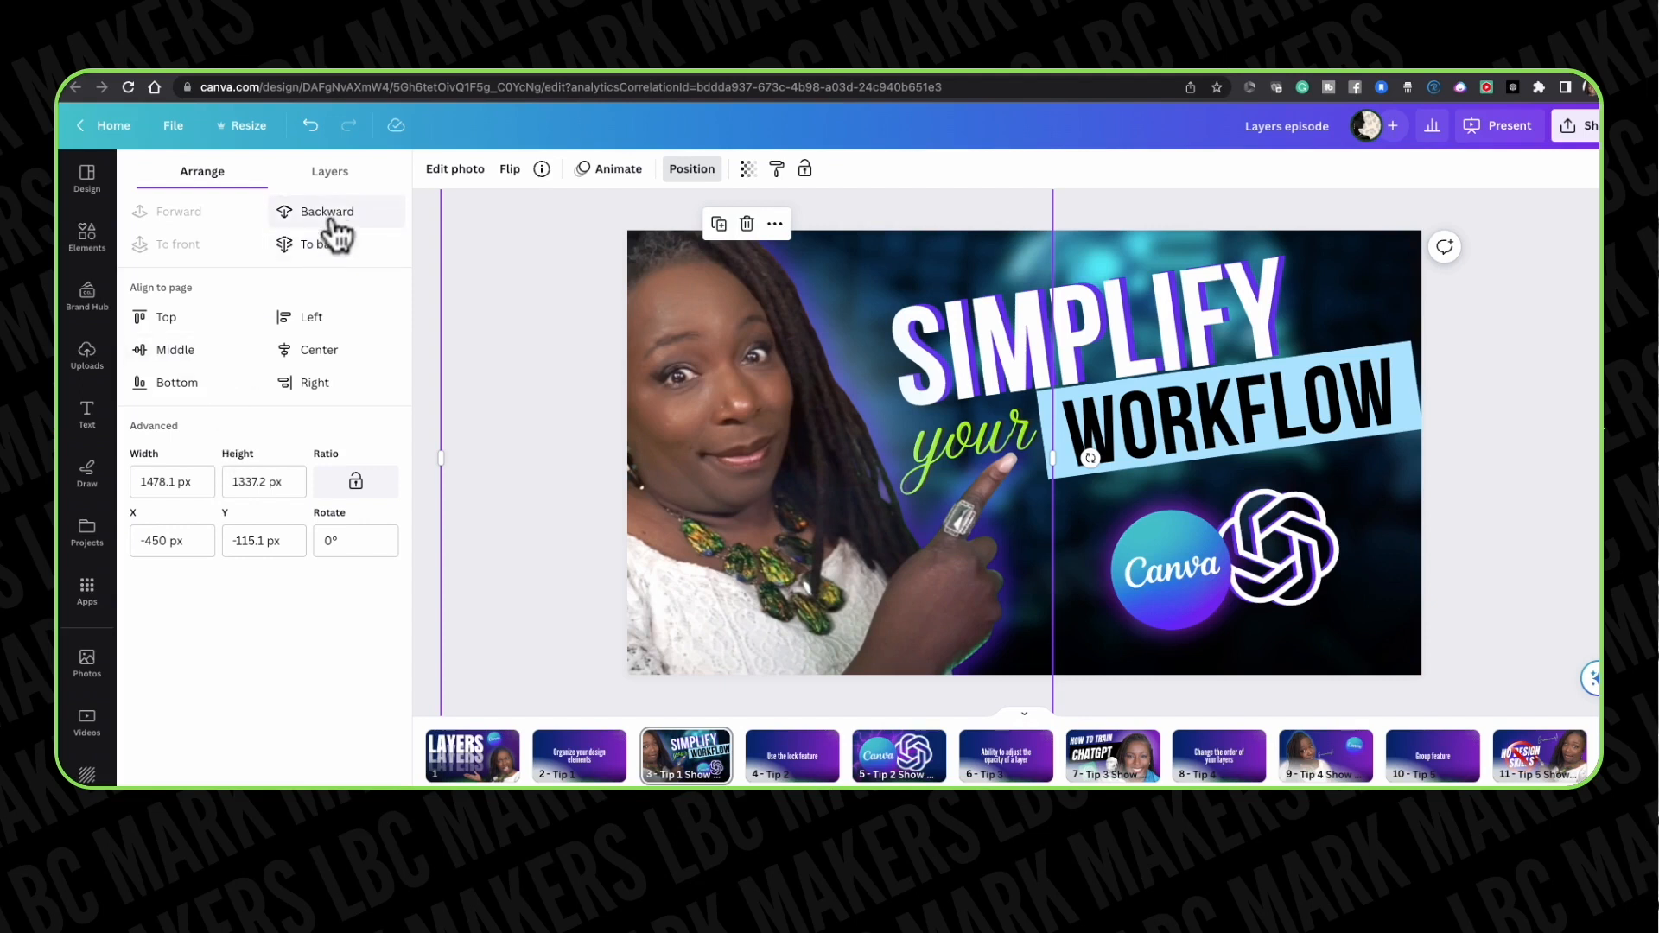
click(337, 172)
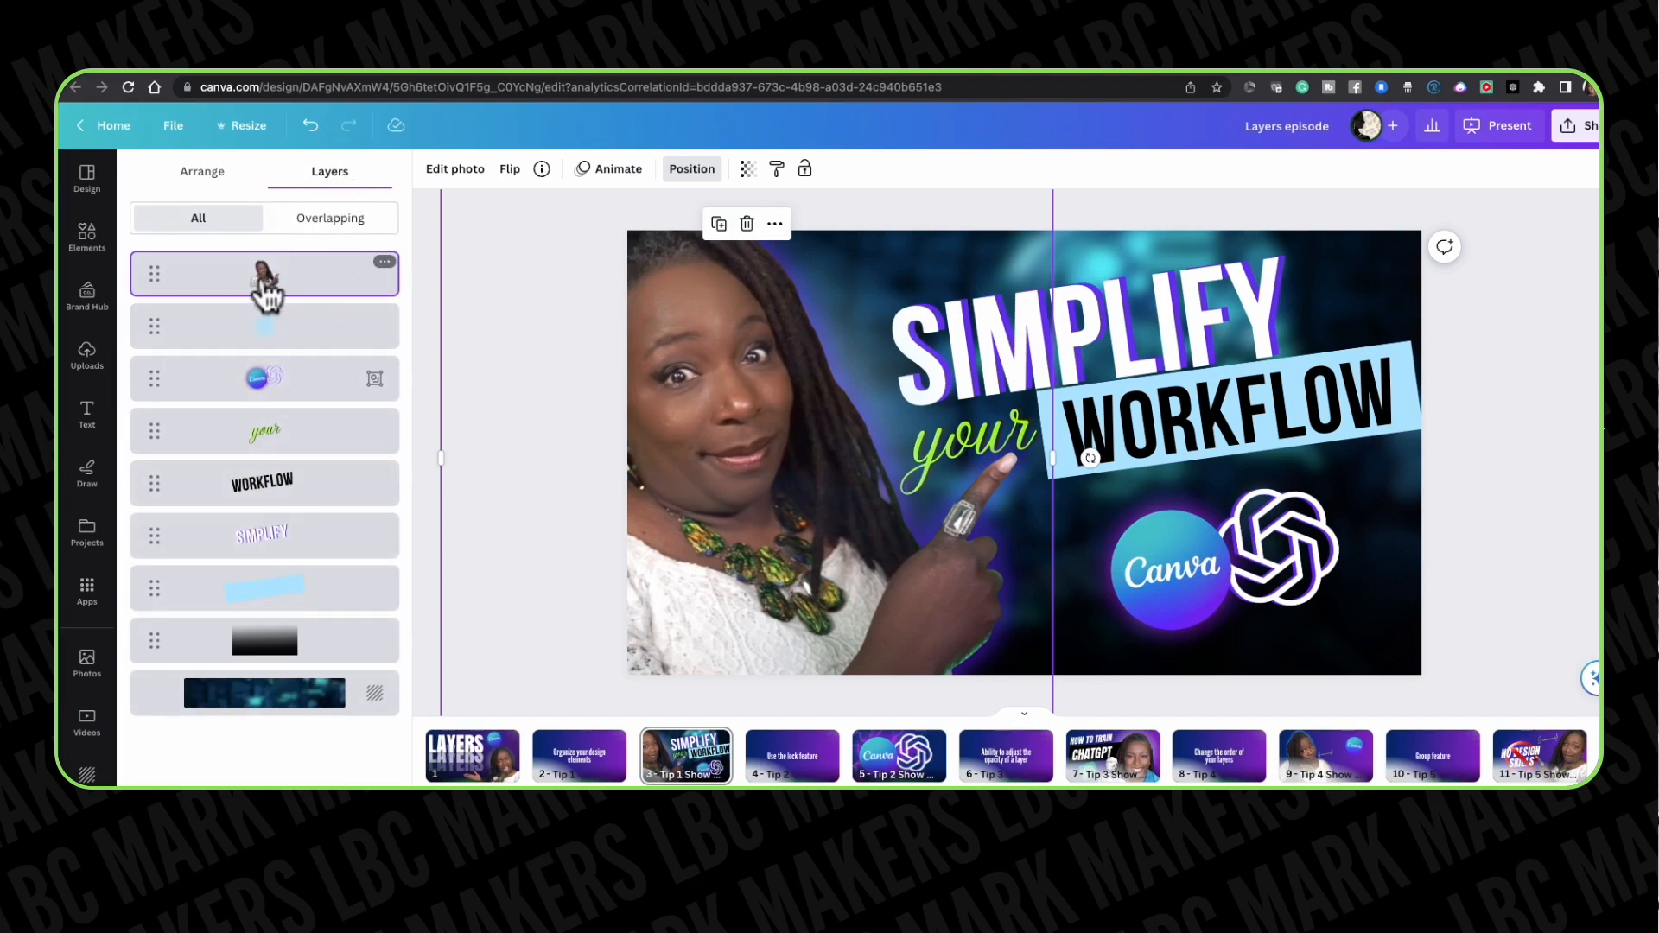
Move the light blue glow layer above the portrait photo in the layer order
click(267, 345)
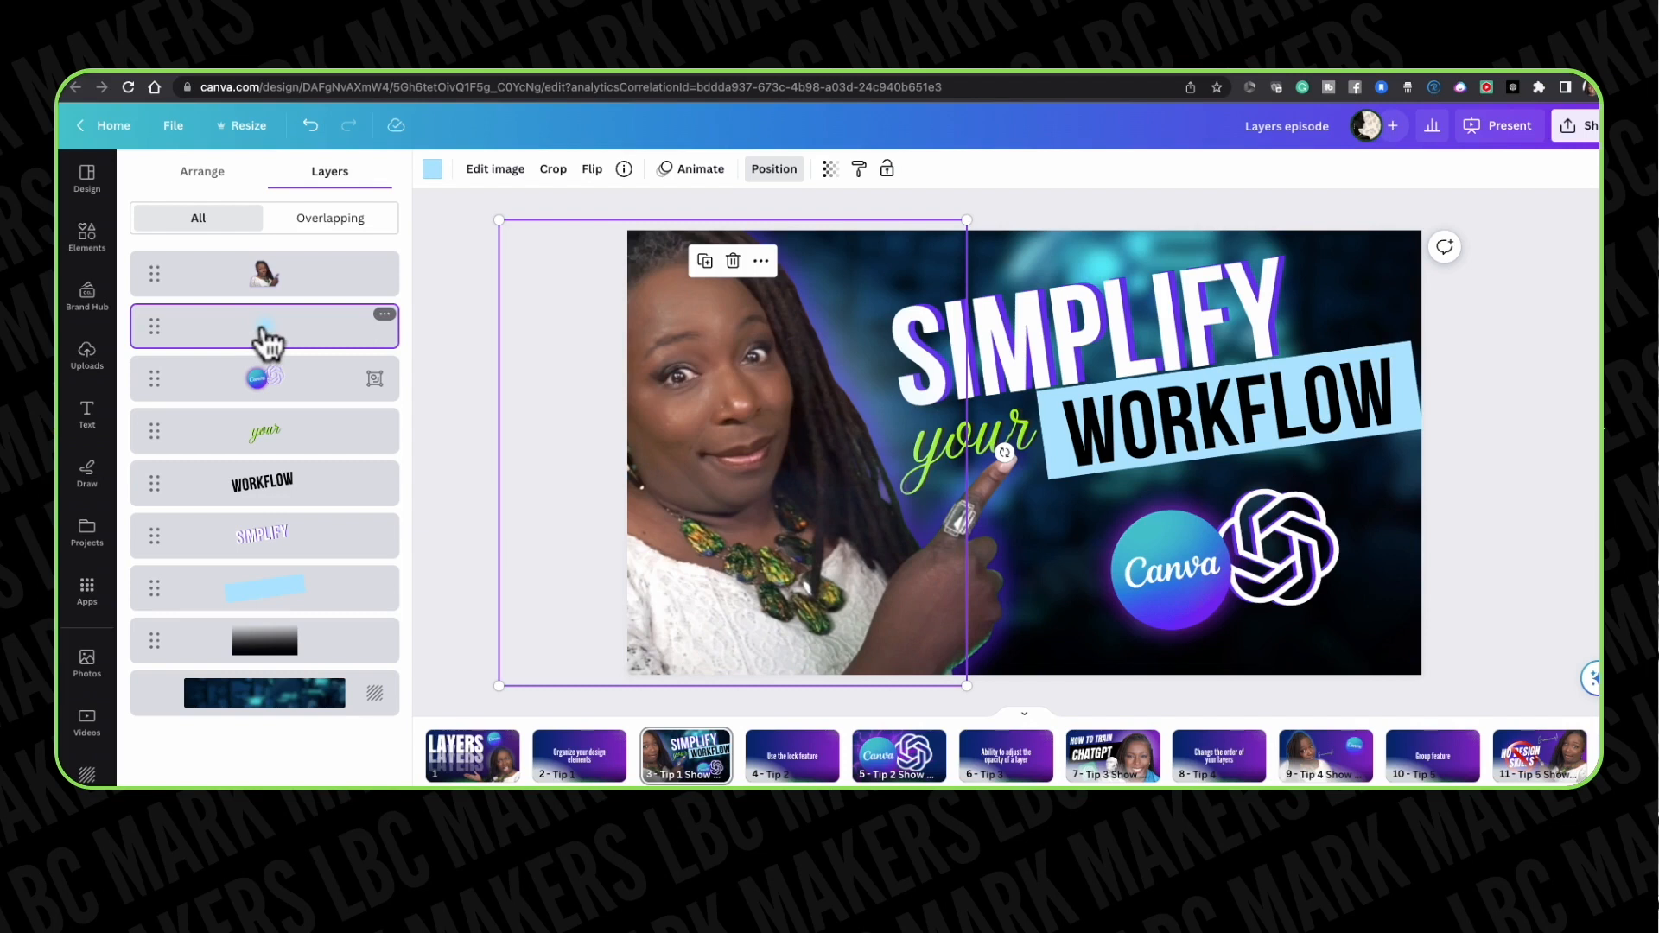
click(385, 314)
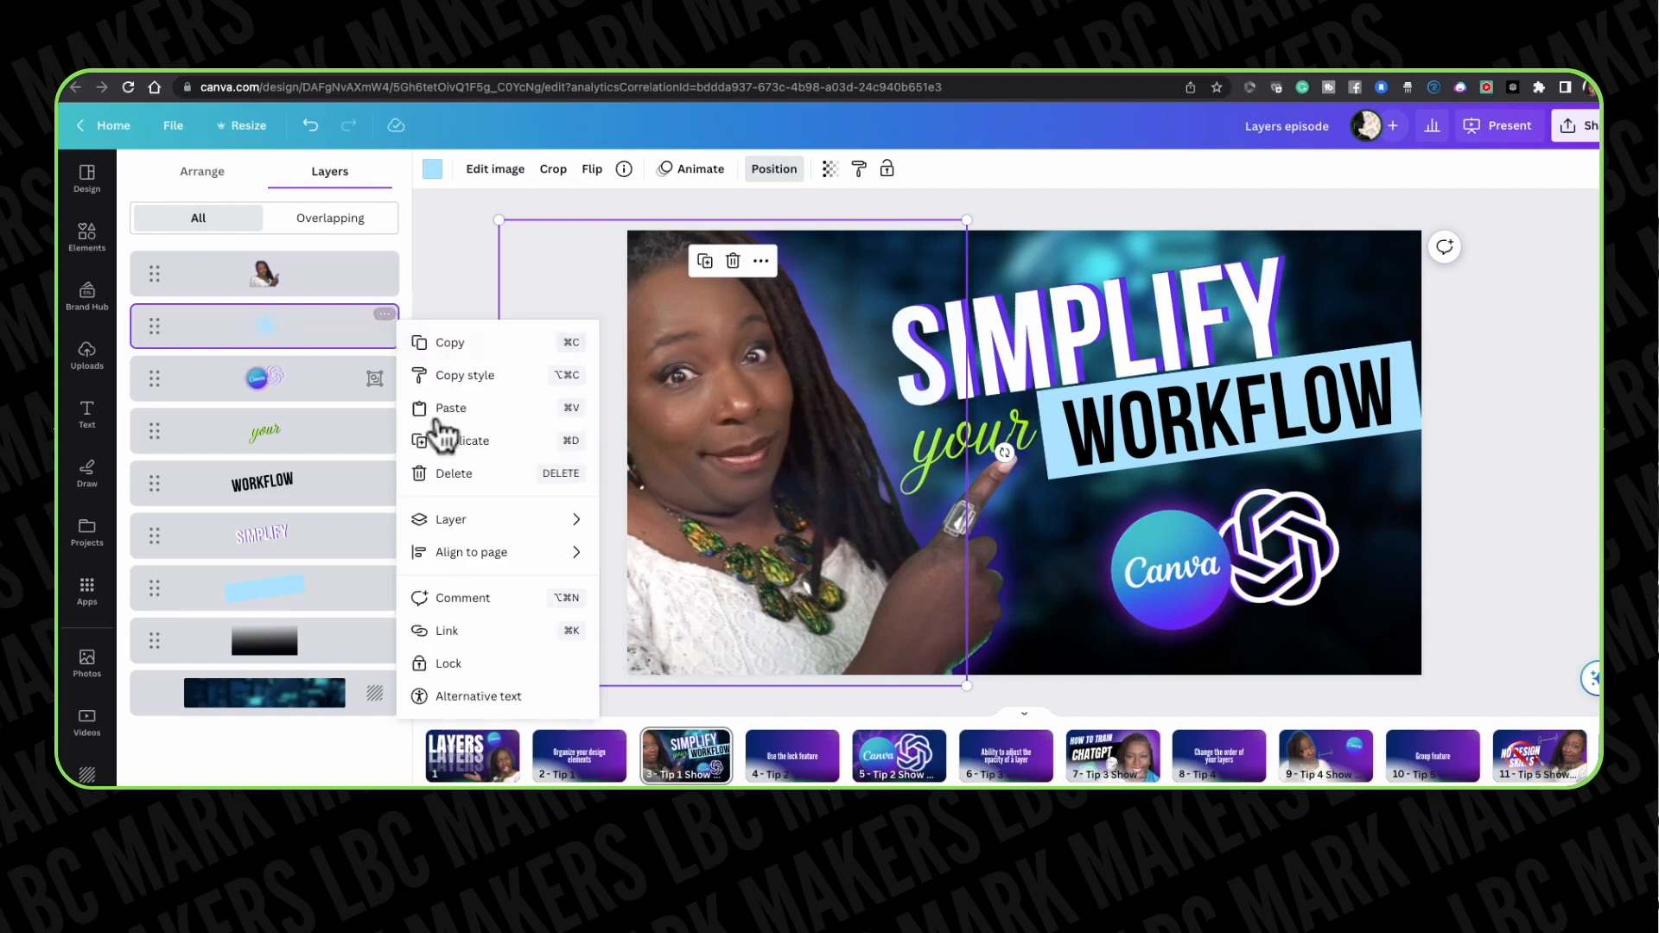
mouse_move(471, 522)
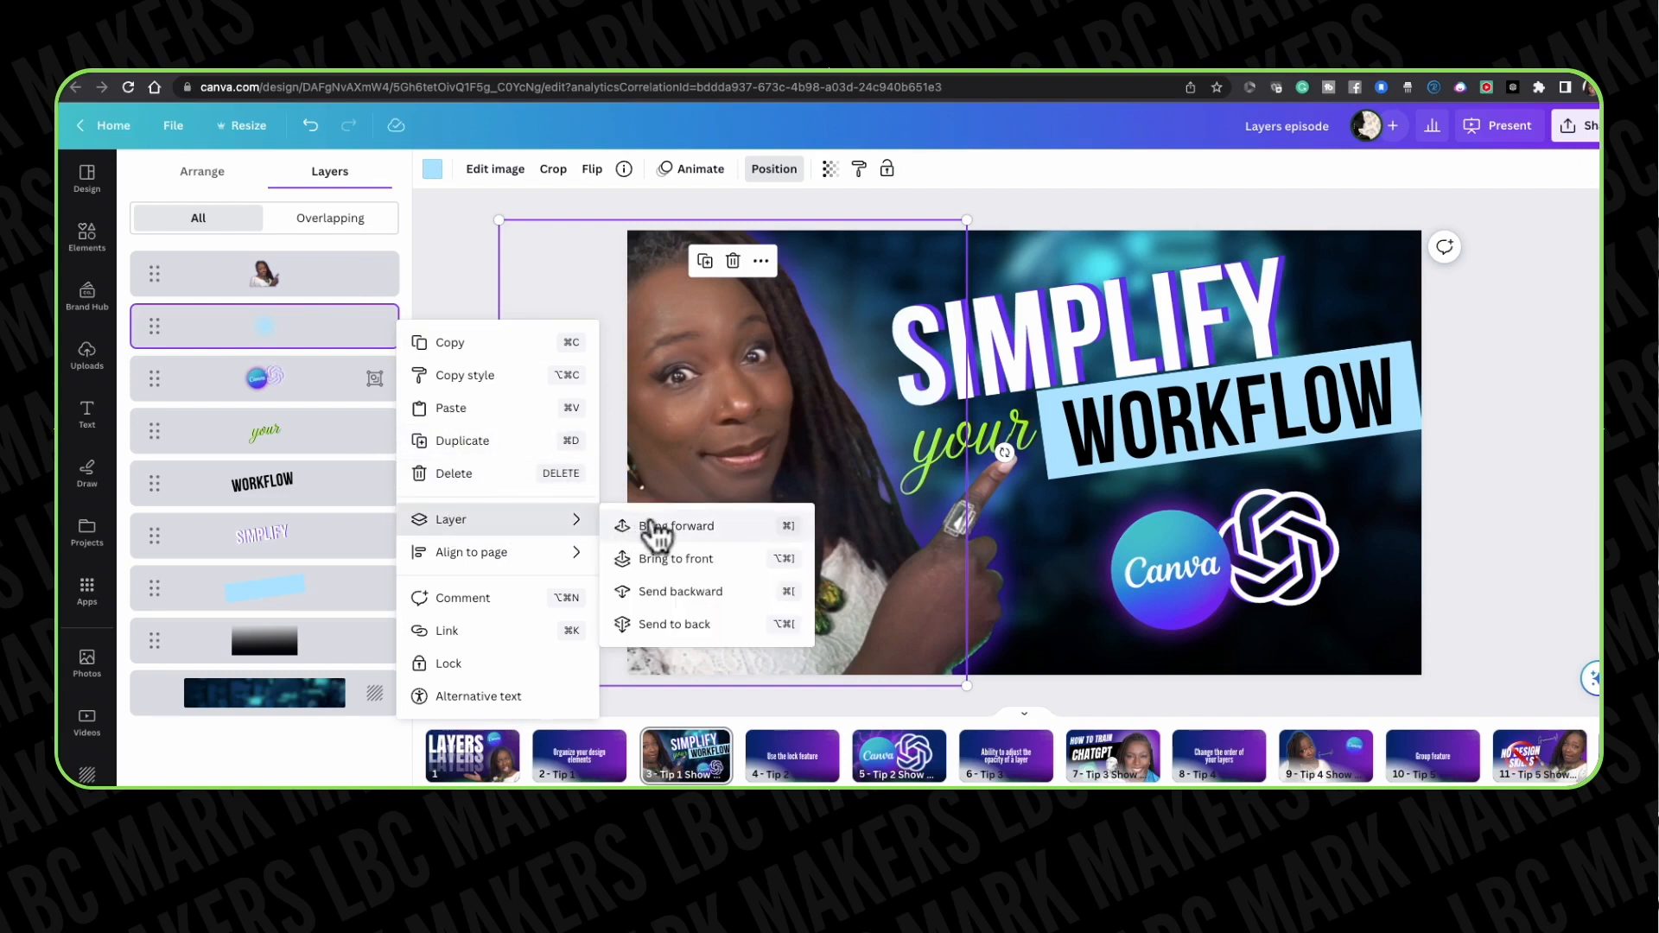
click(324, 327)
click(309, 328)
drag(309, 328, 315, 270)
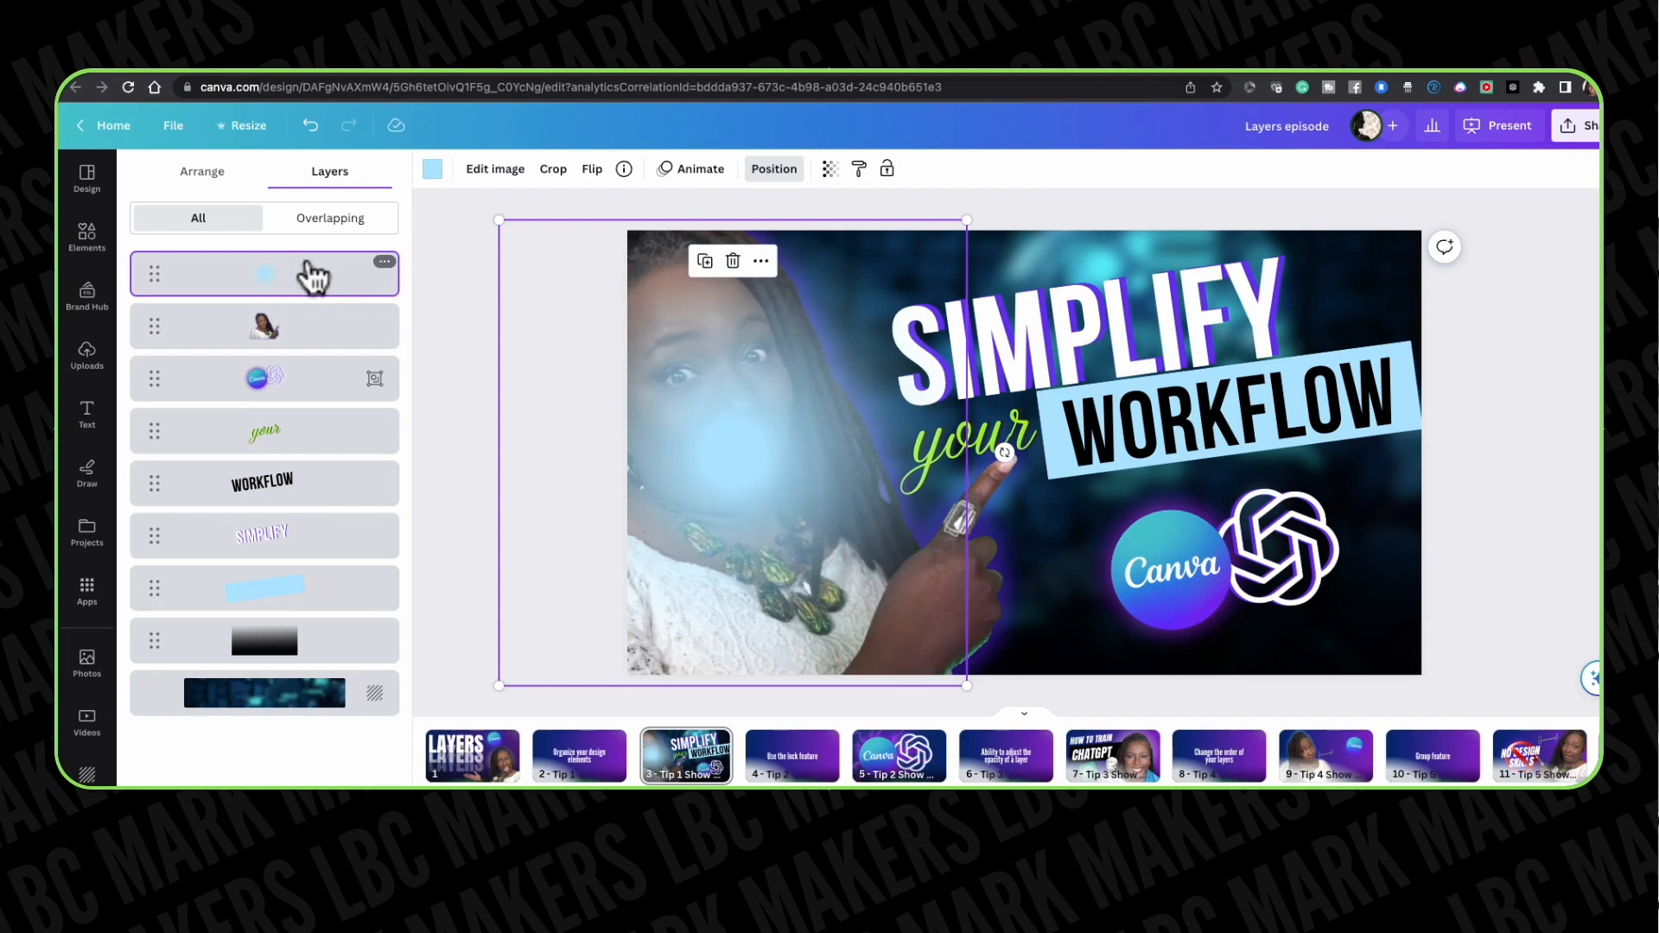
Send the light blue glow layer backward by one level
click(385, 263)
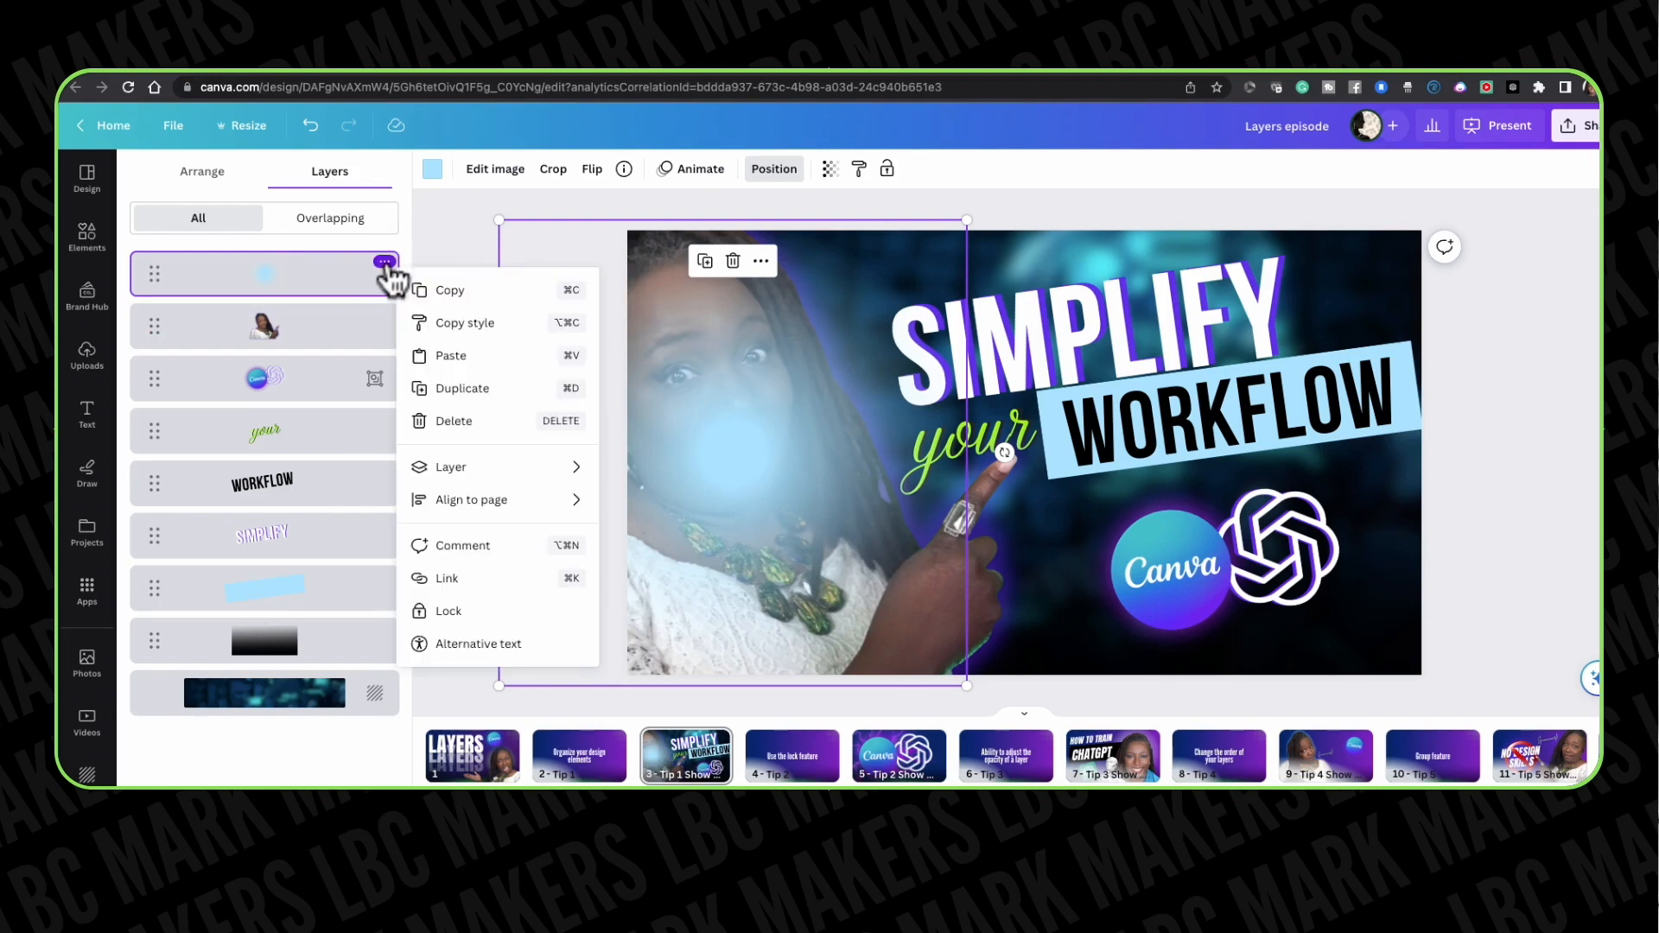
mouse_move(456, 471)
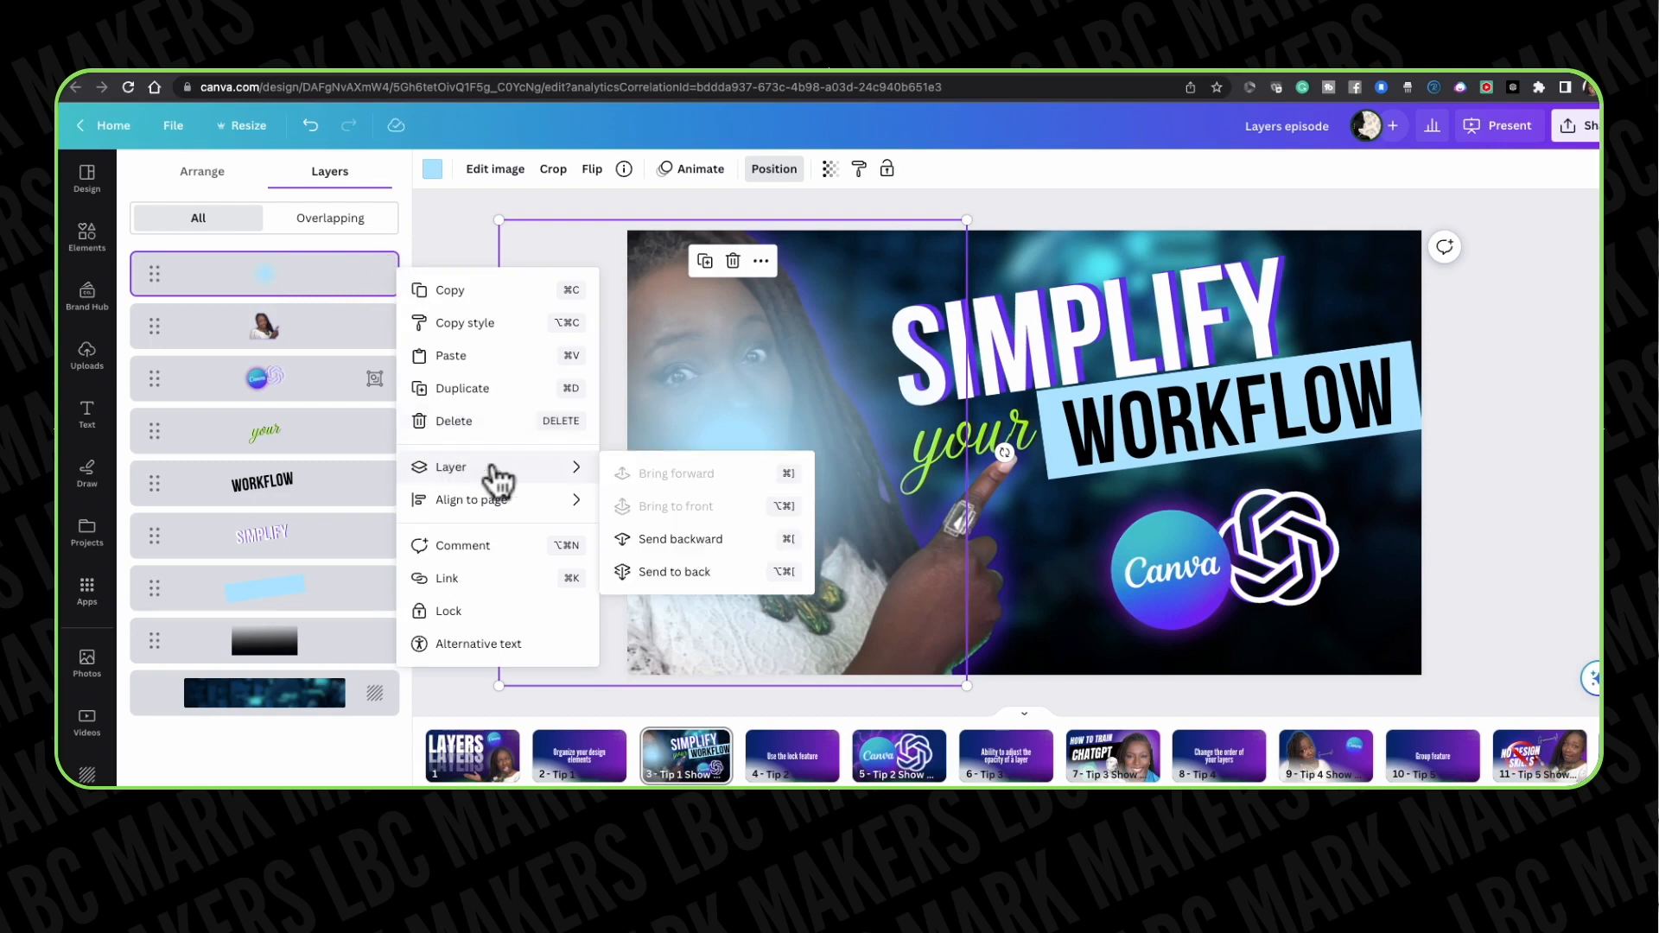
click(653, 544)
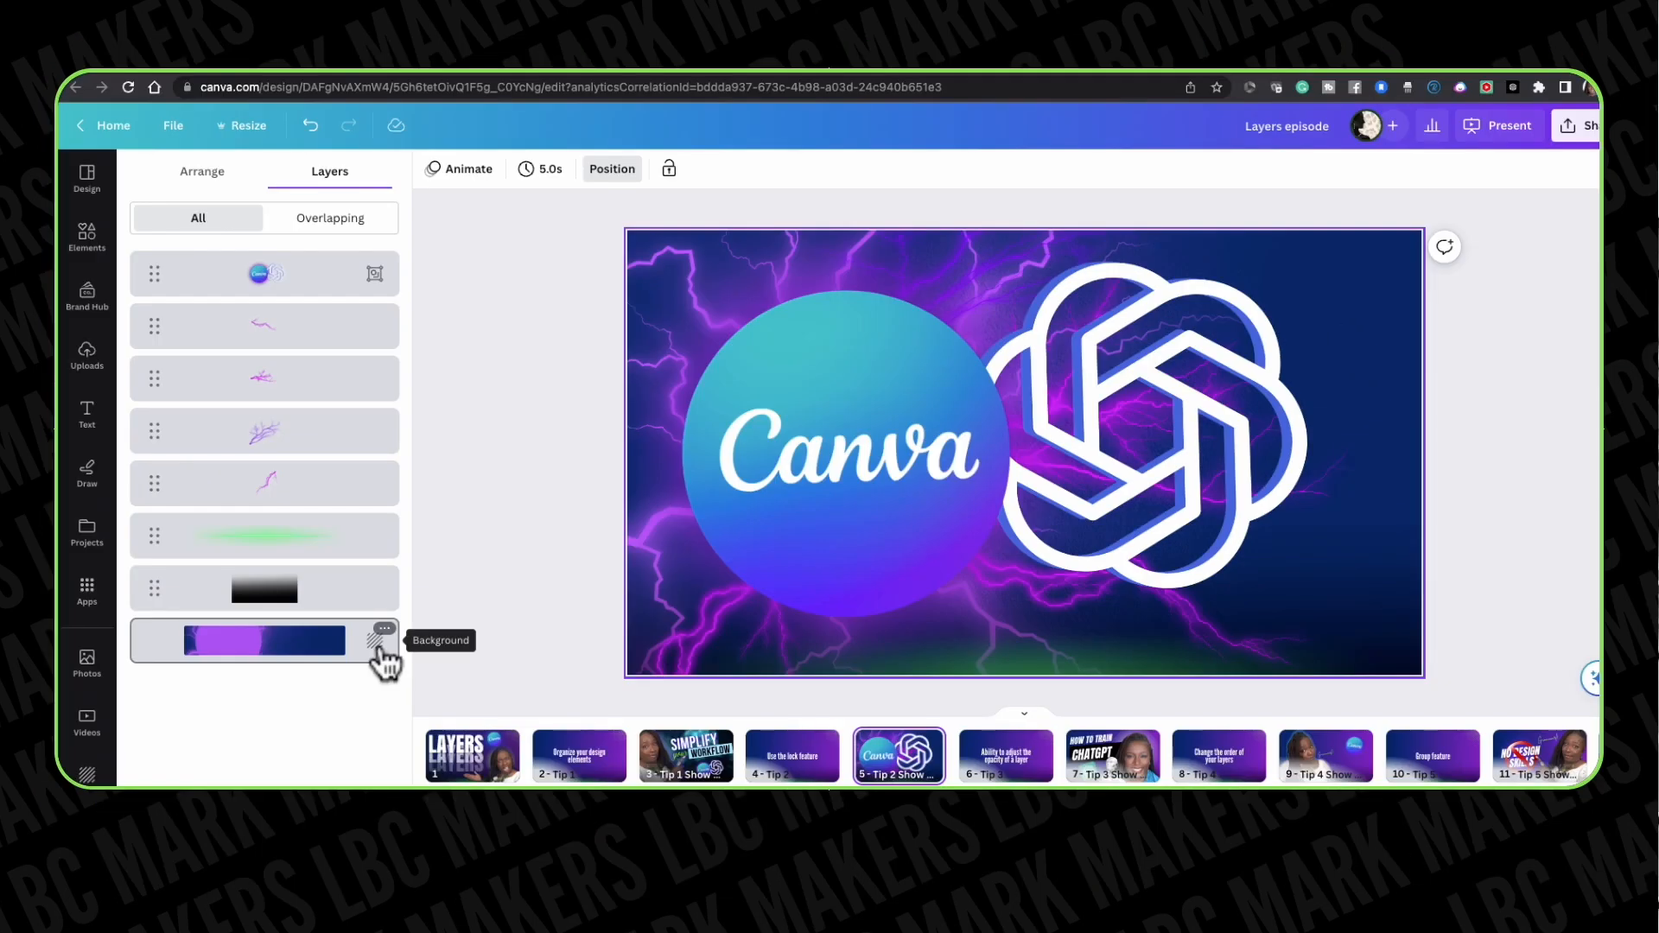
Unlock the purple and blue background layer on the Tip 2 page and lock it again
click(381, 662)
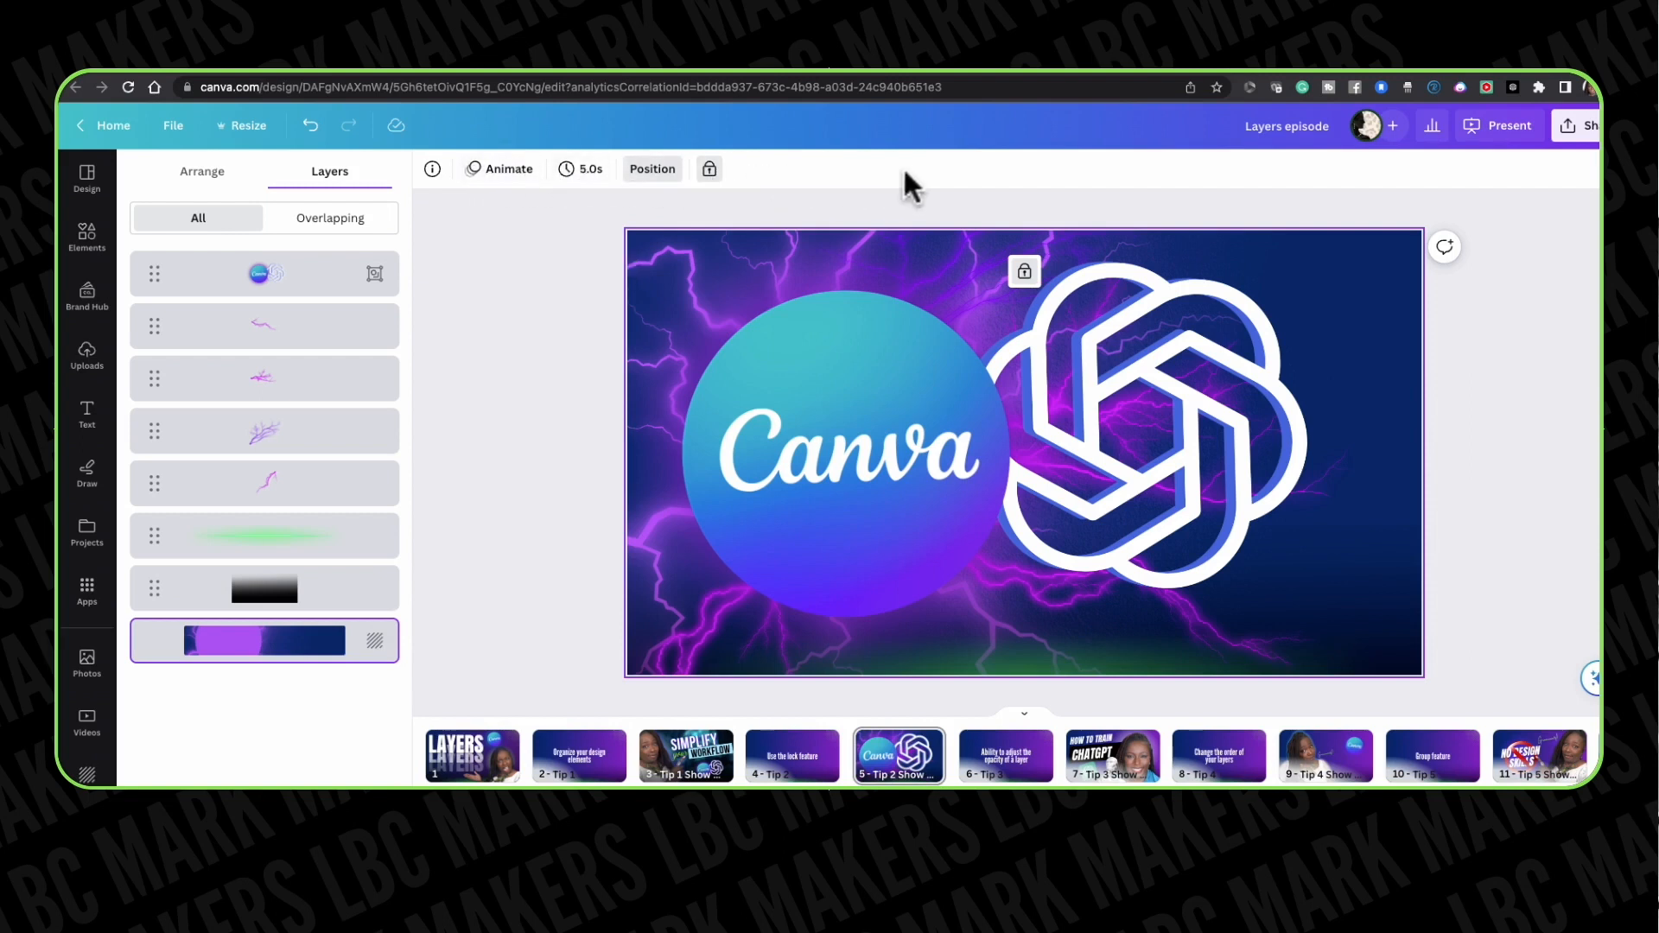
click(709, 170)
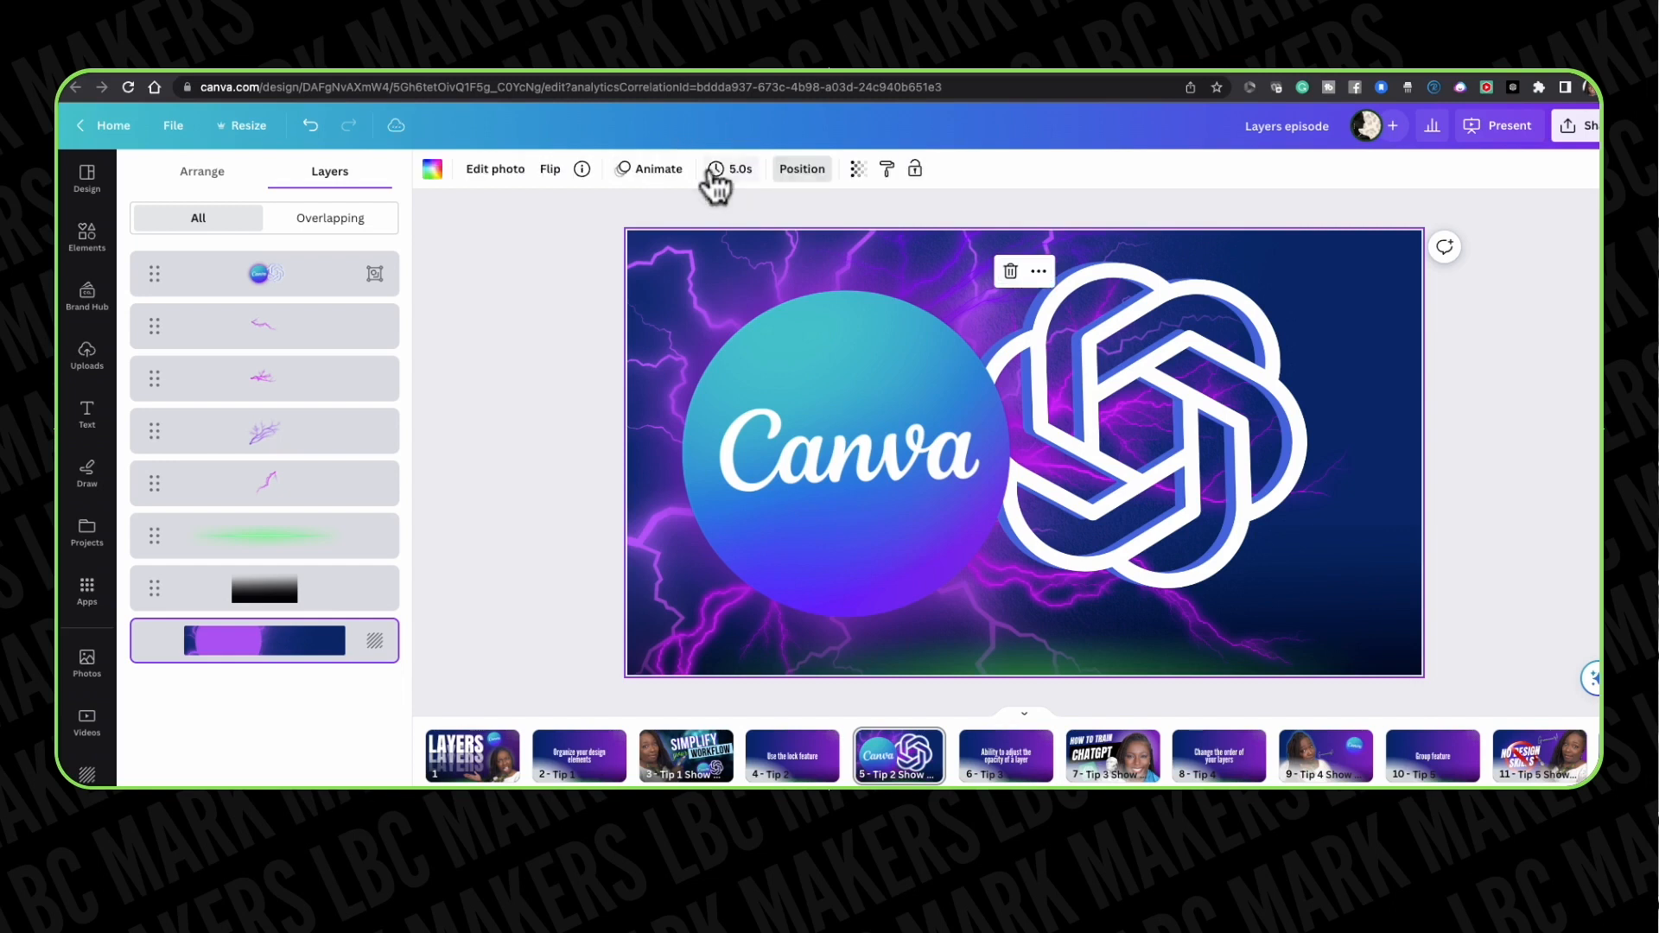
click(916, 173)
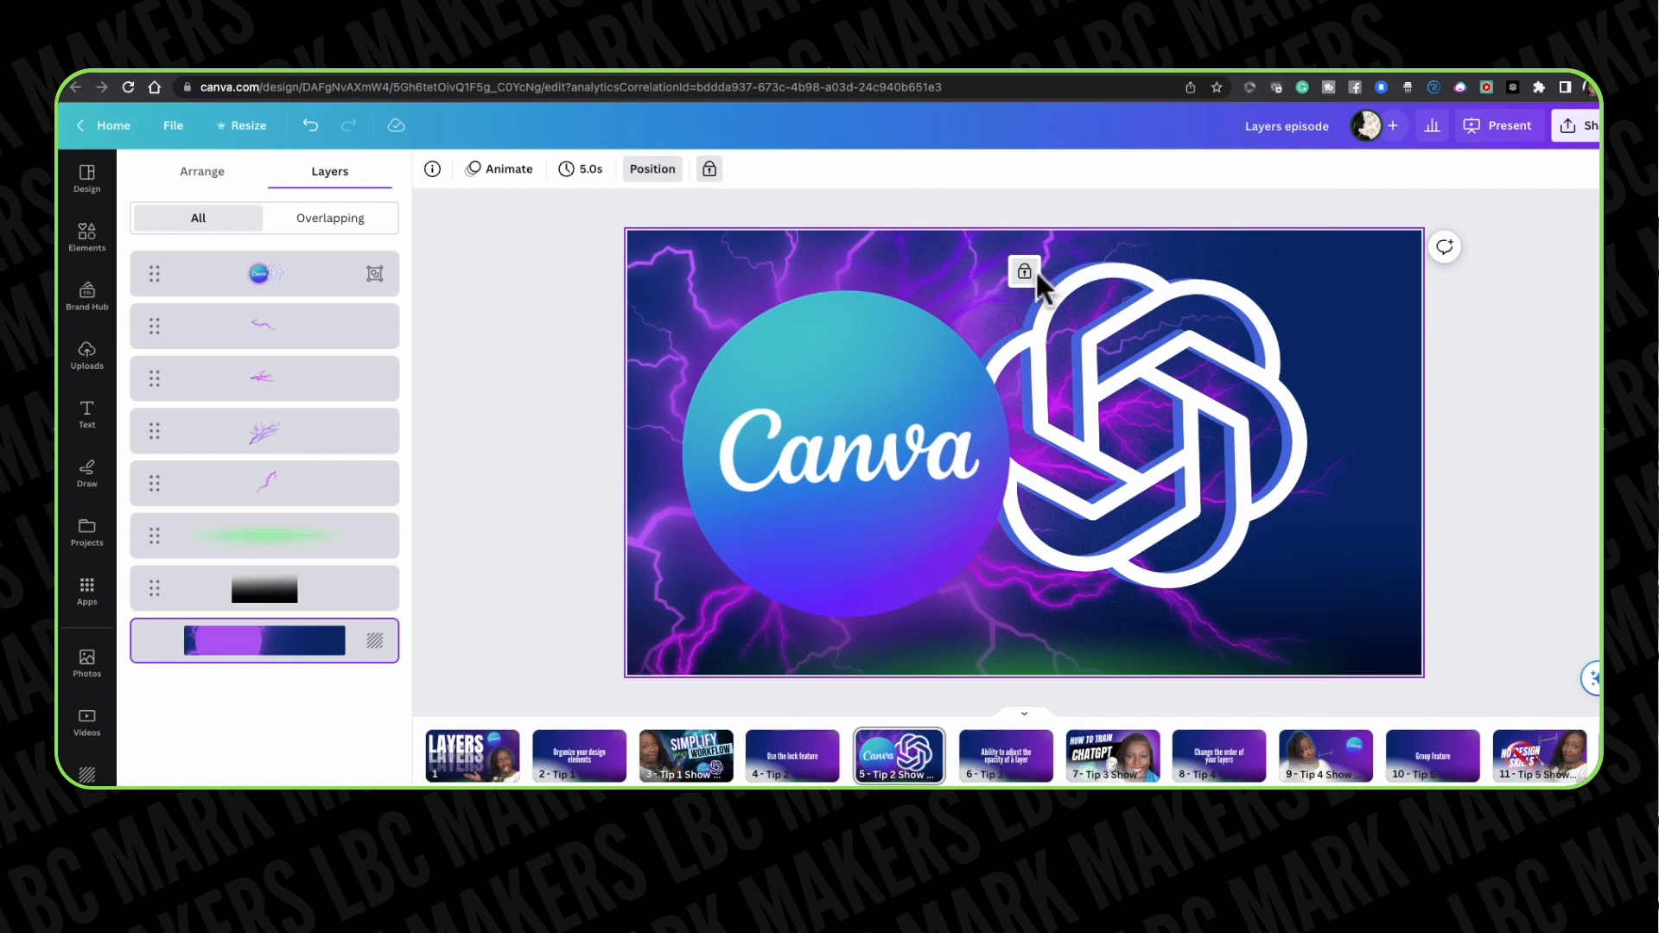
Fully lock the black gradient layer just above the background
click(354, 604)
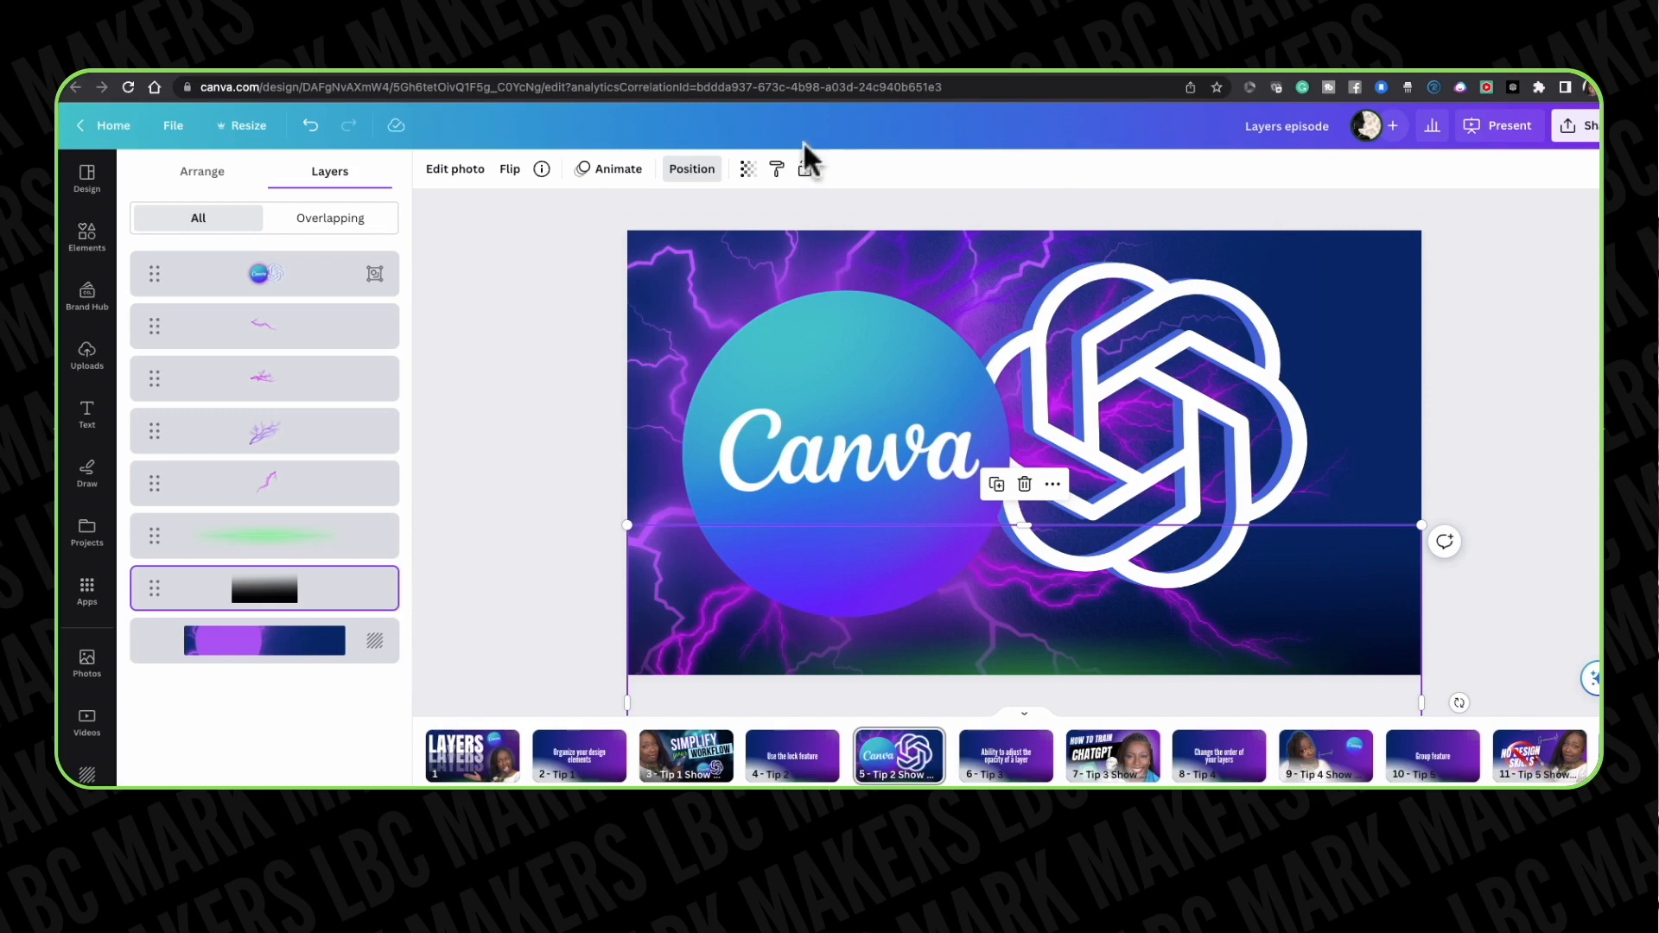
click(804, 170)
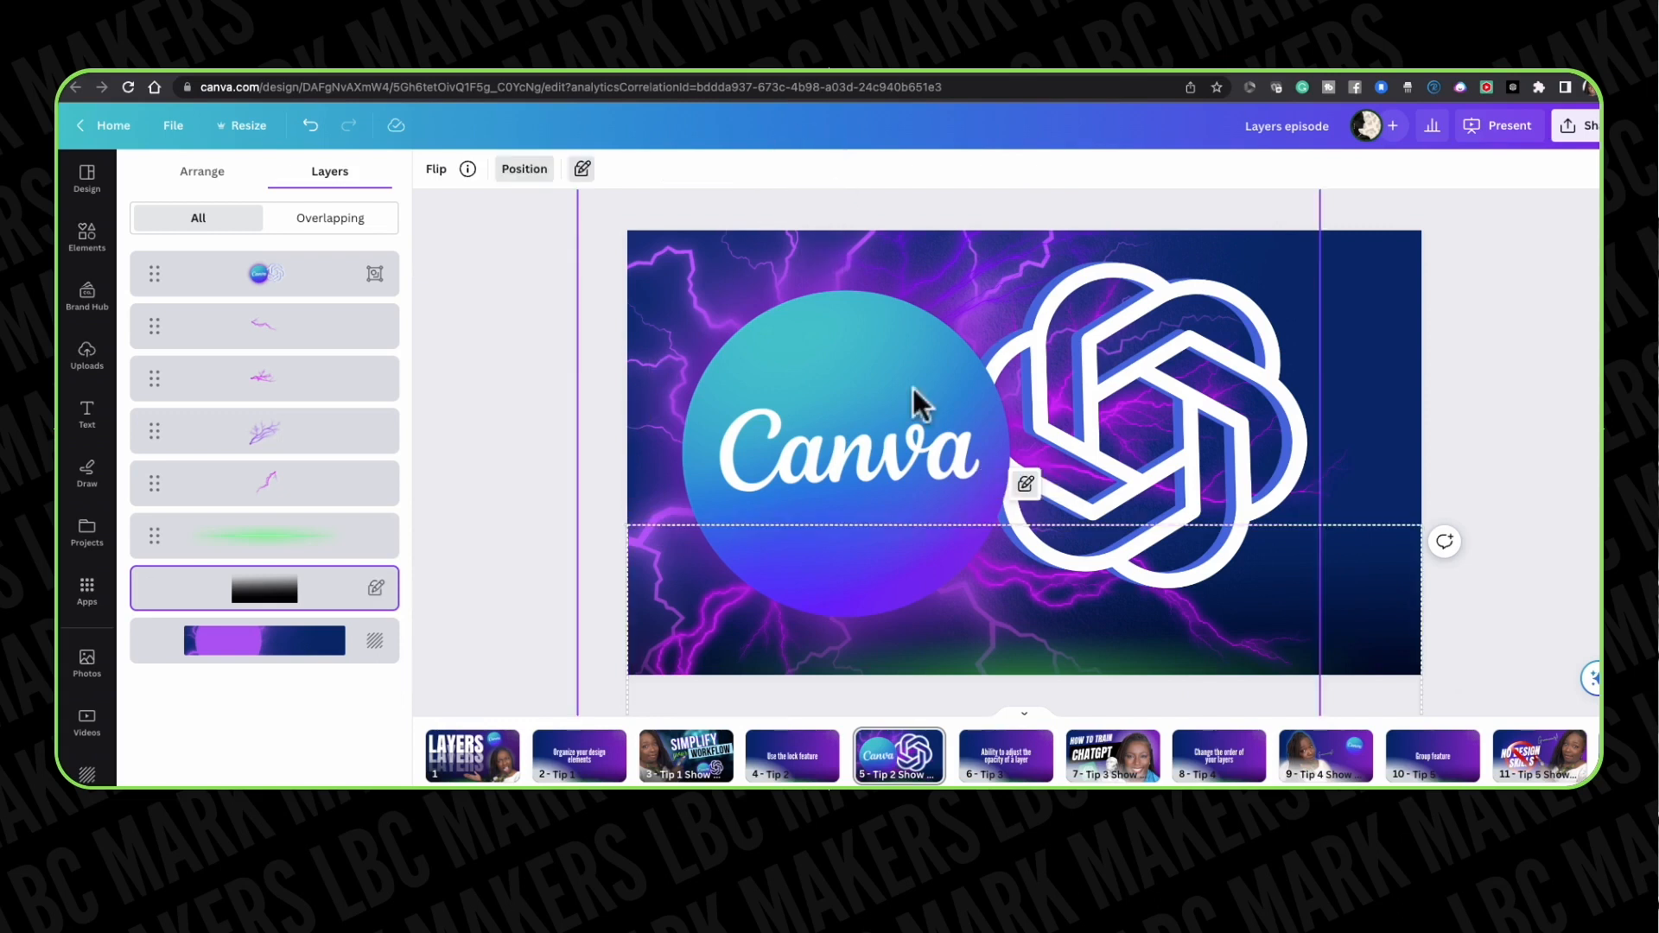
click(1026, 486)
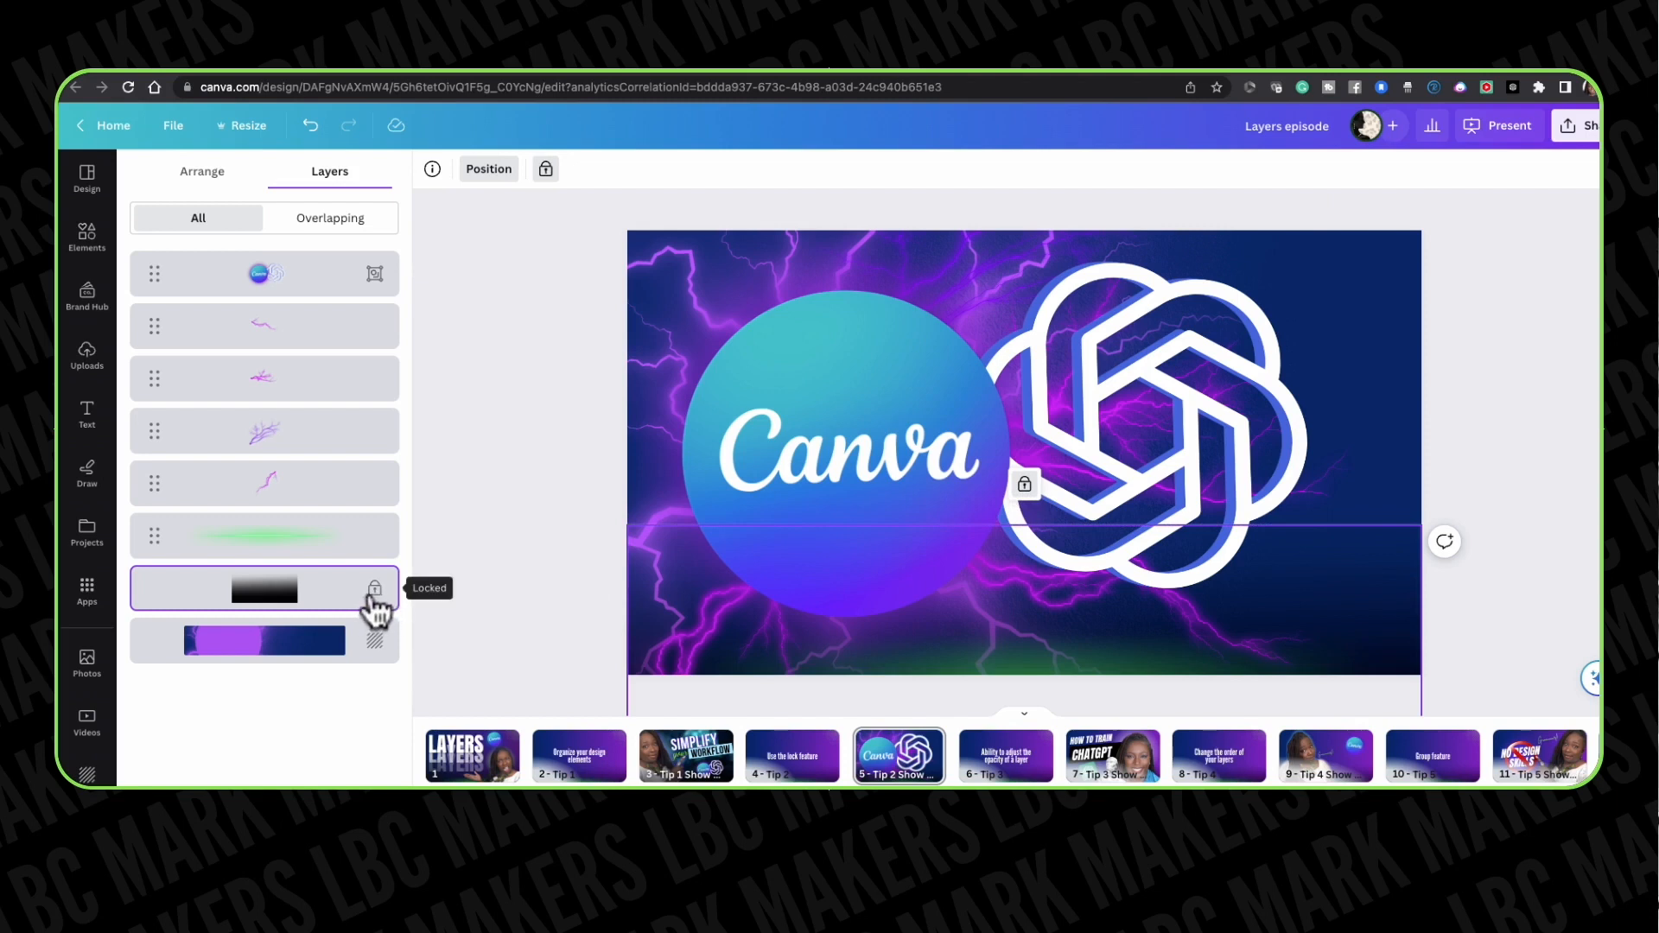
drag(1467, 588, 1306, 560)
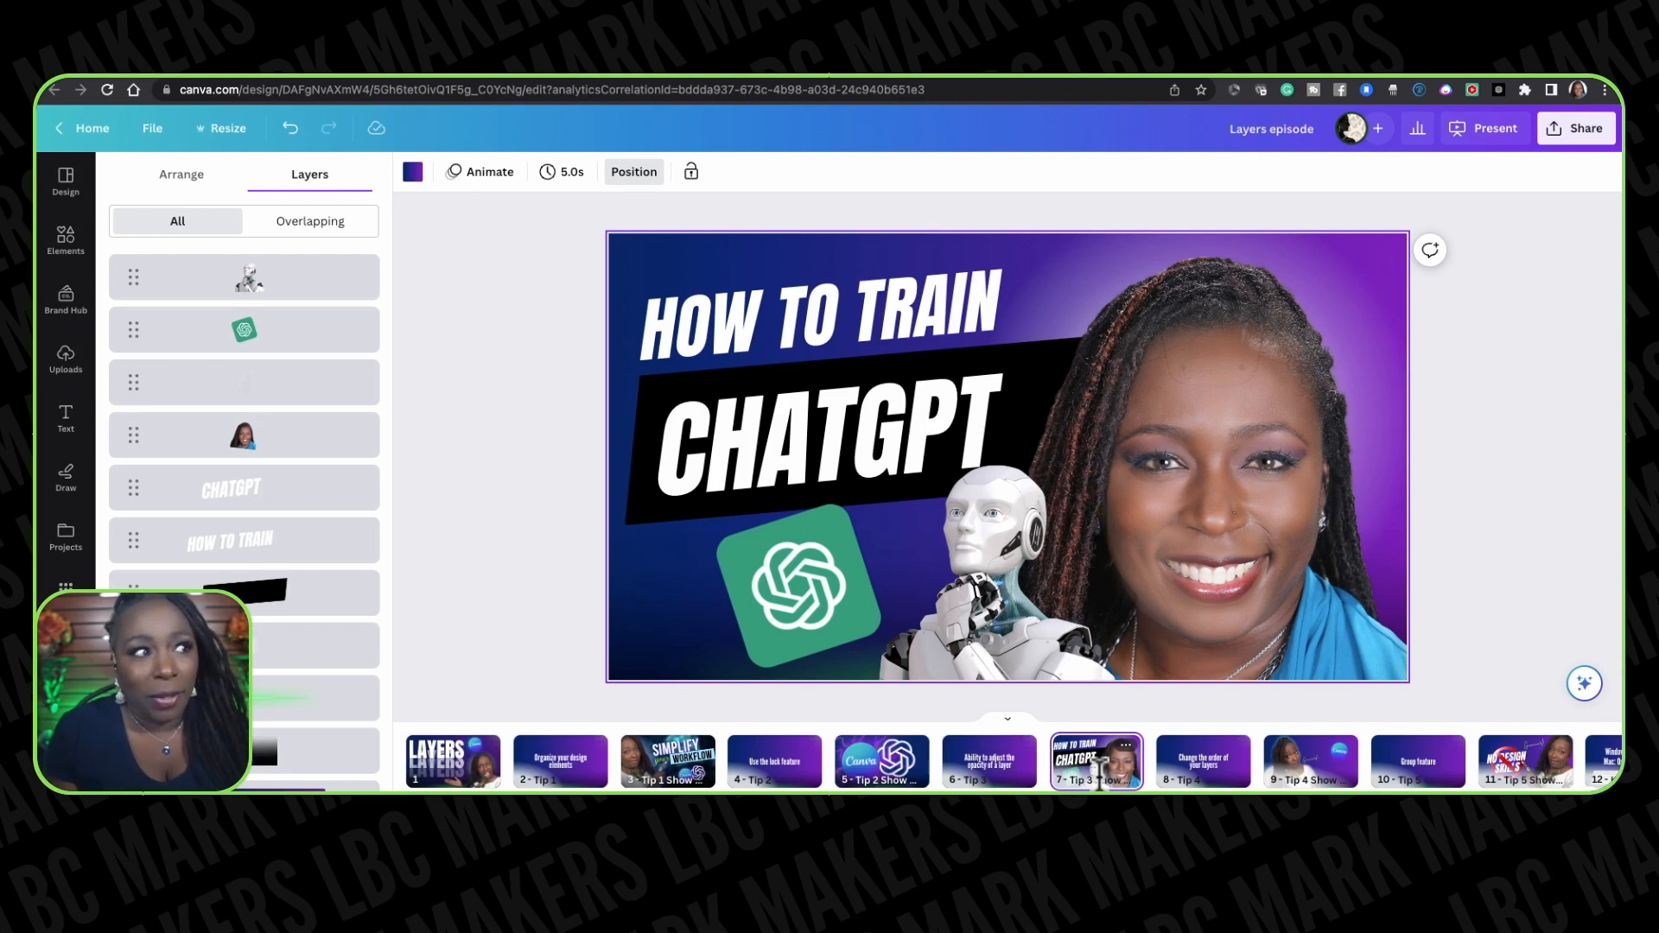
Set the transparency value of the robot face overlaying the portrait on the ChatGPT page to 92
click(1273, 574)
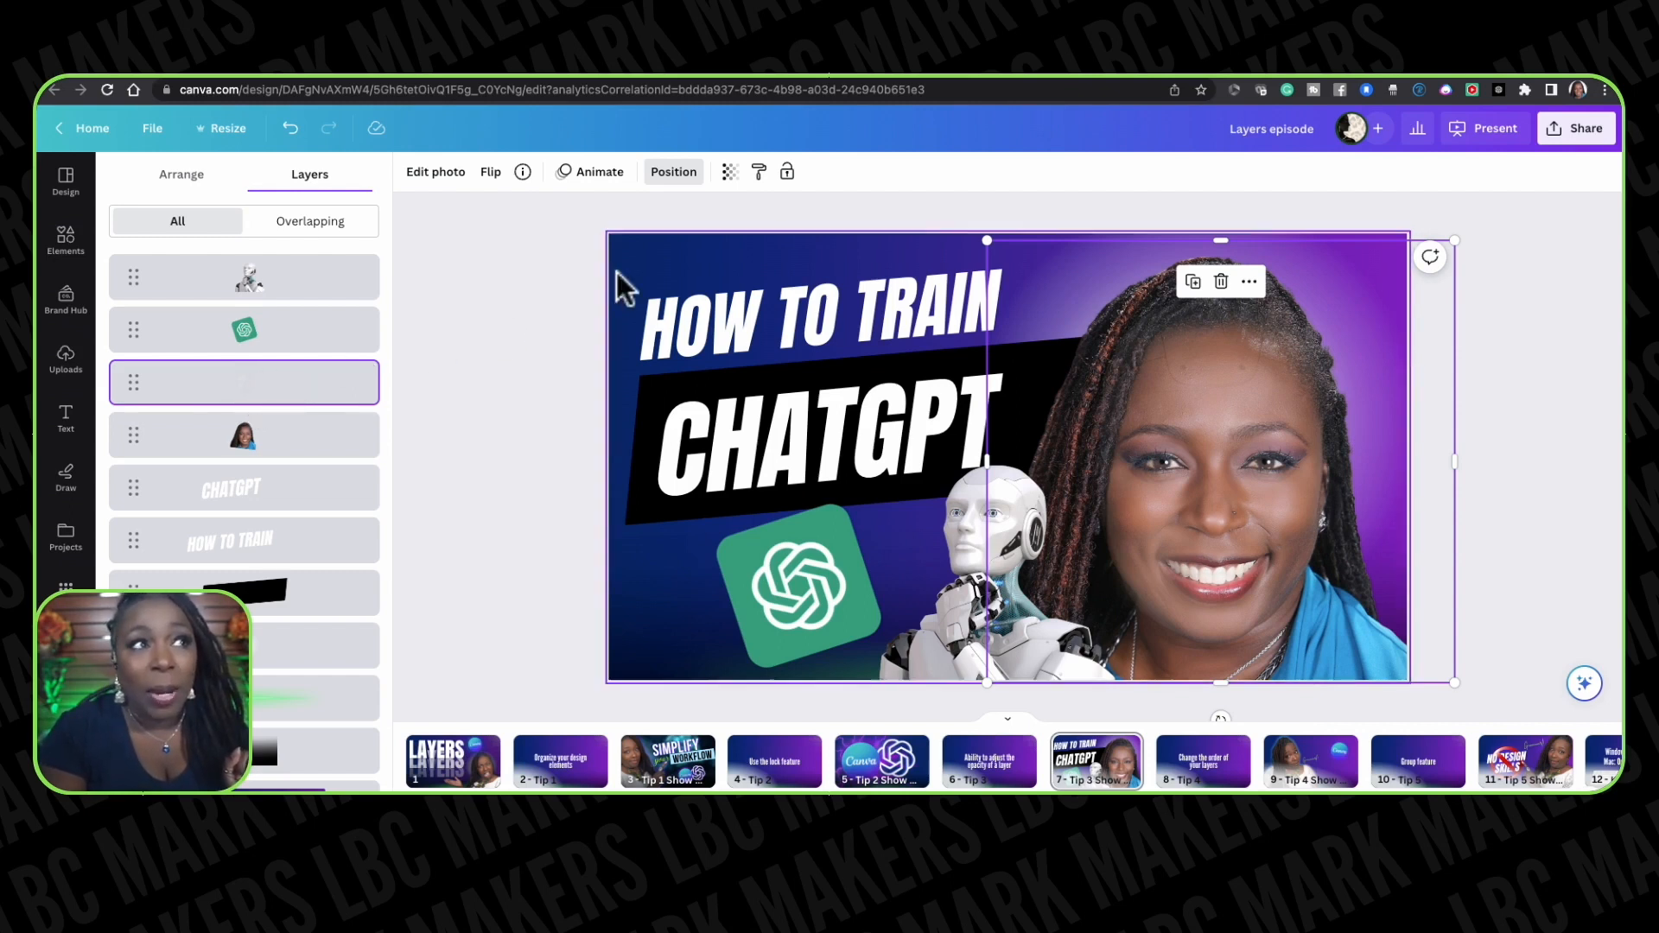
click(730, 172)
click(584, 236)
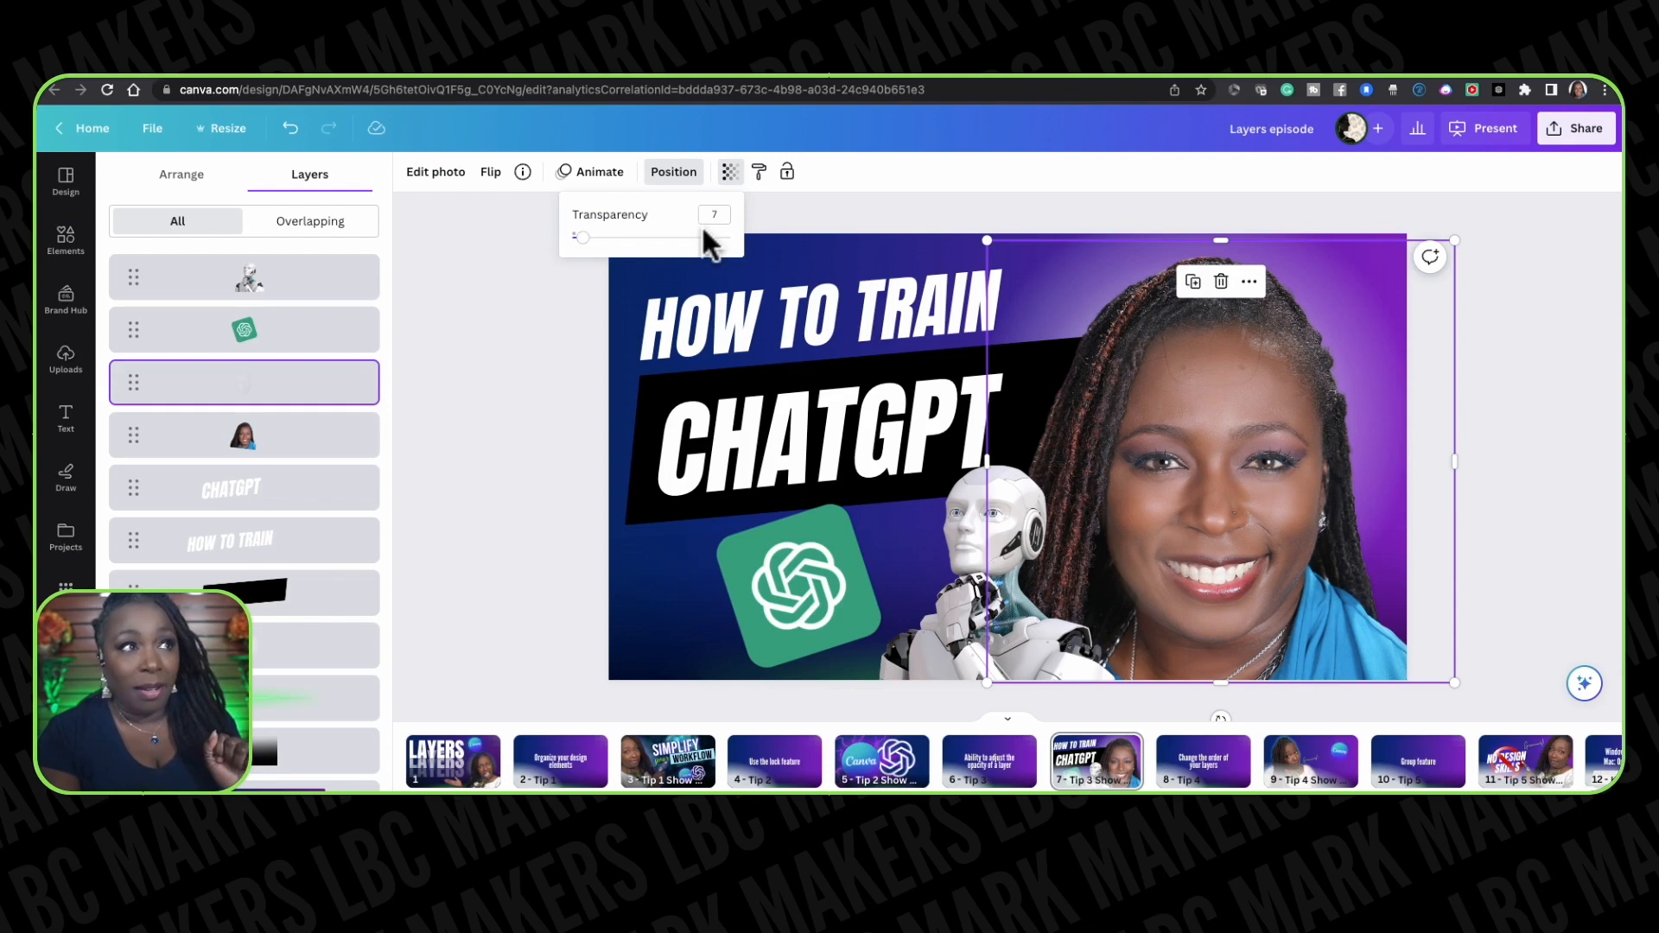
drag(585, 236, 718, 242)
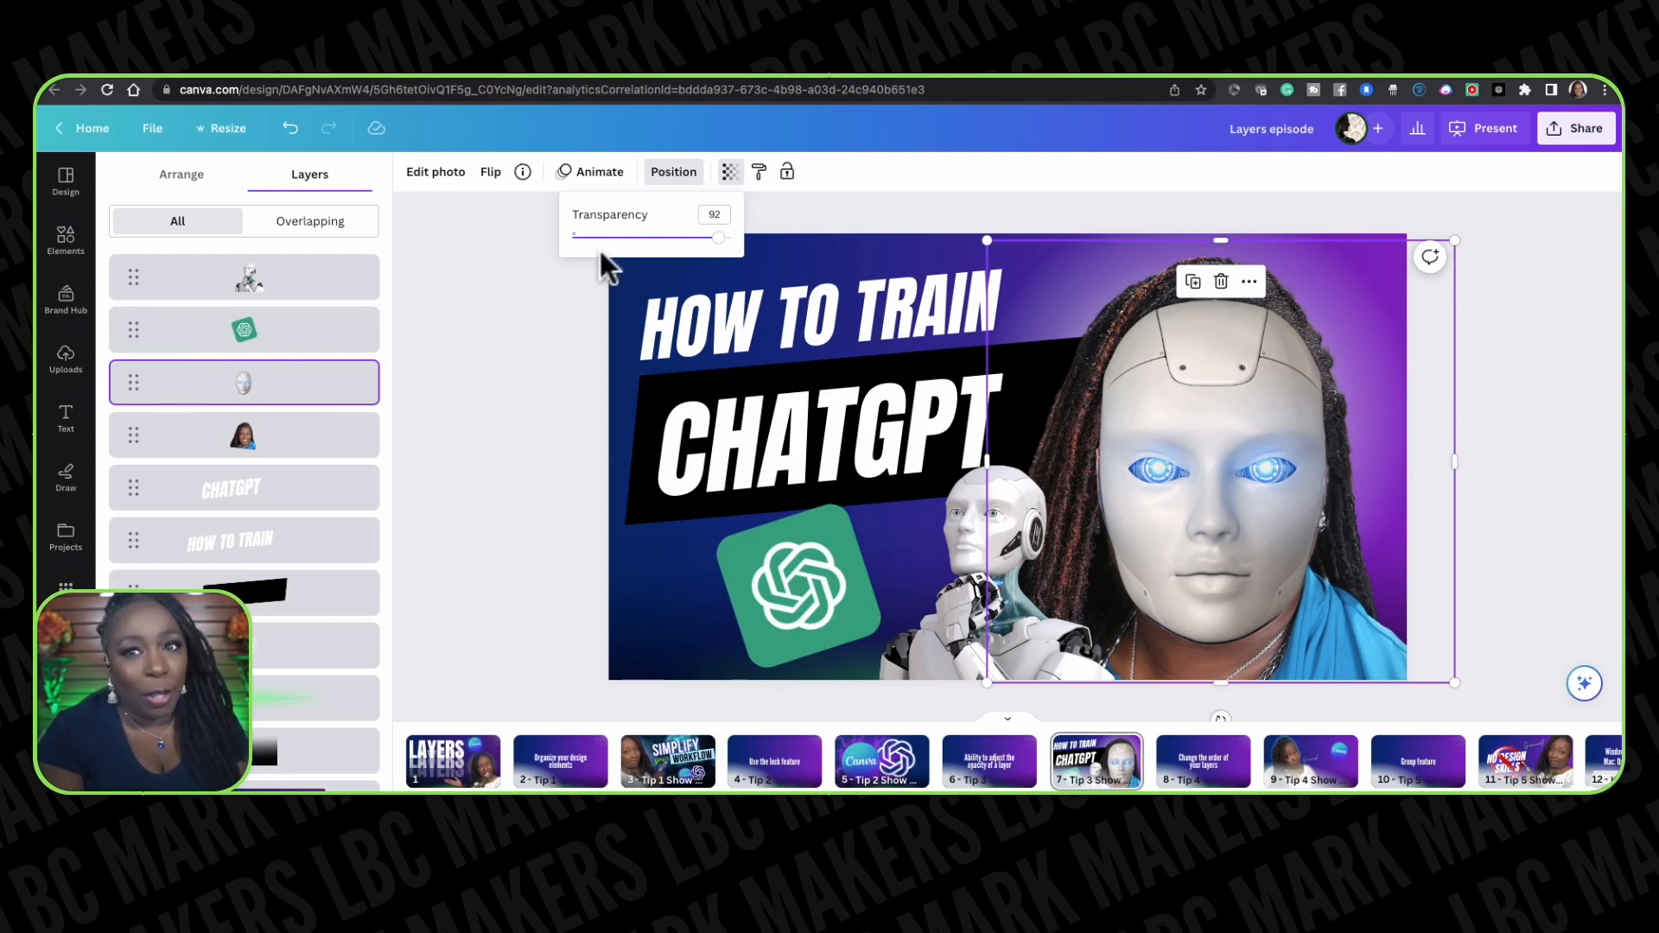
Set the robot face overlay's transparency value to 7
drag(718, 238, 592, 242)
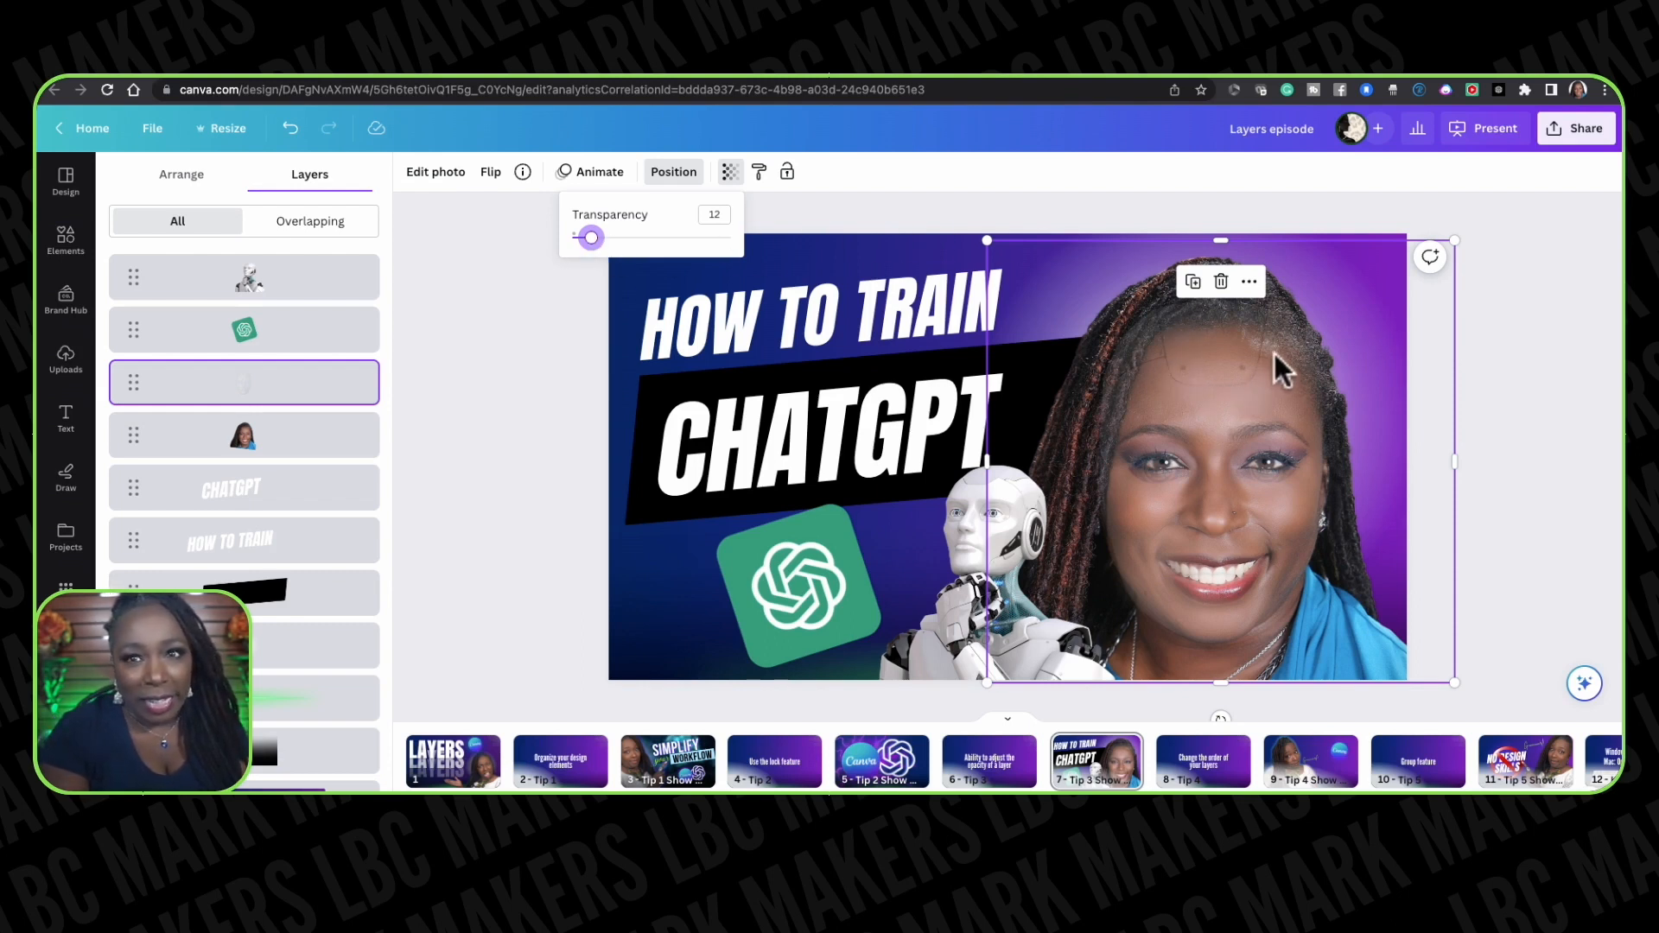
drag(591, 242, 583, 246)
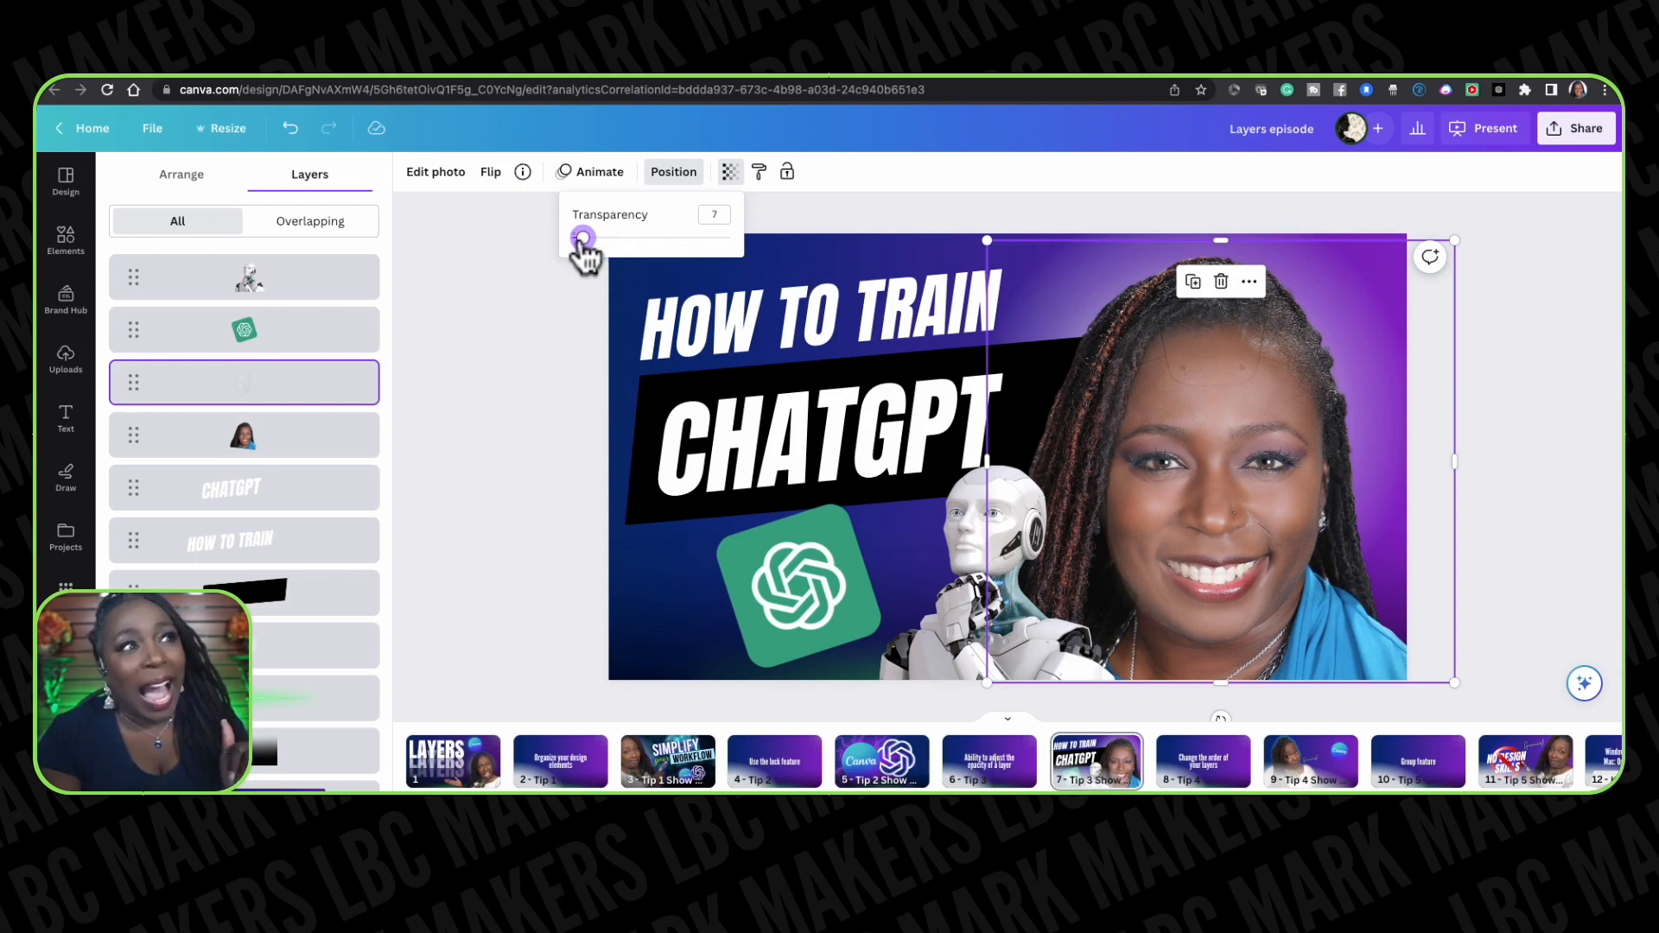
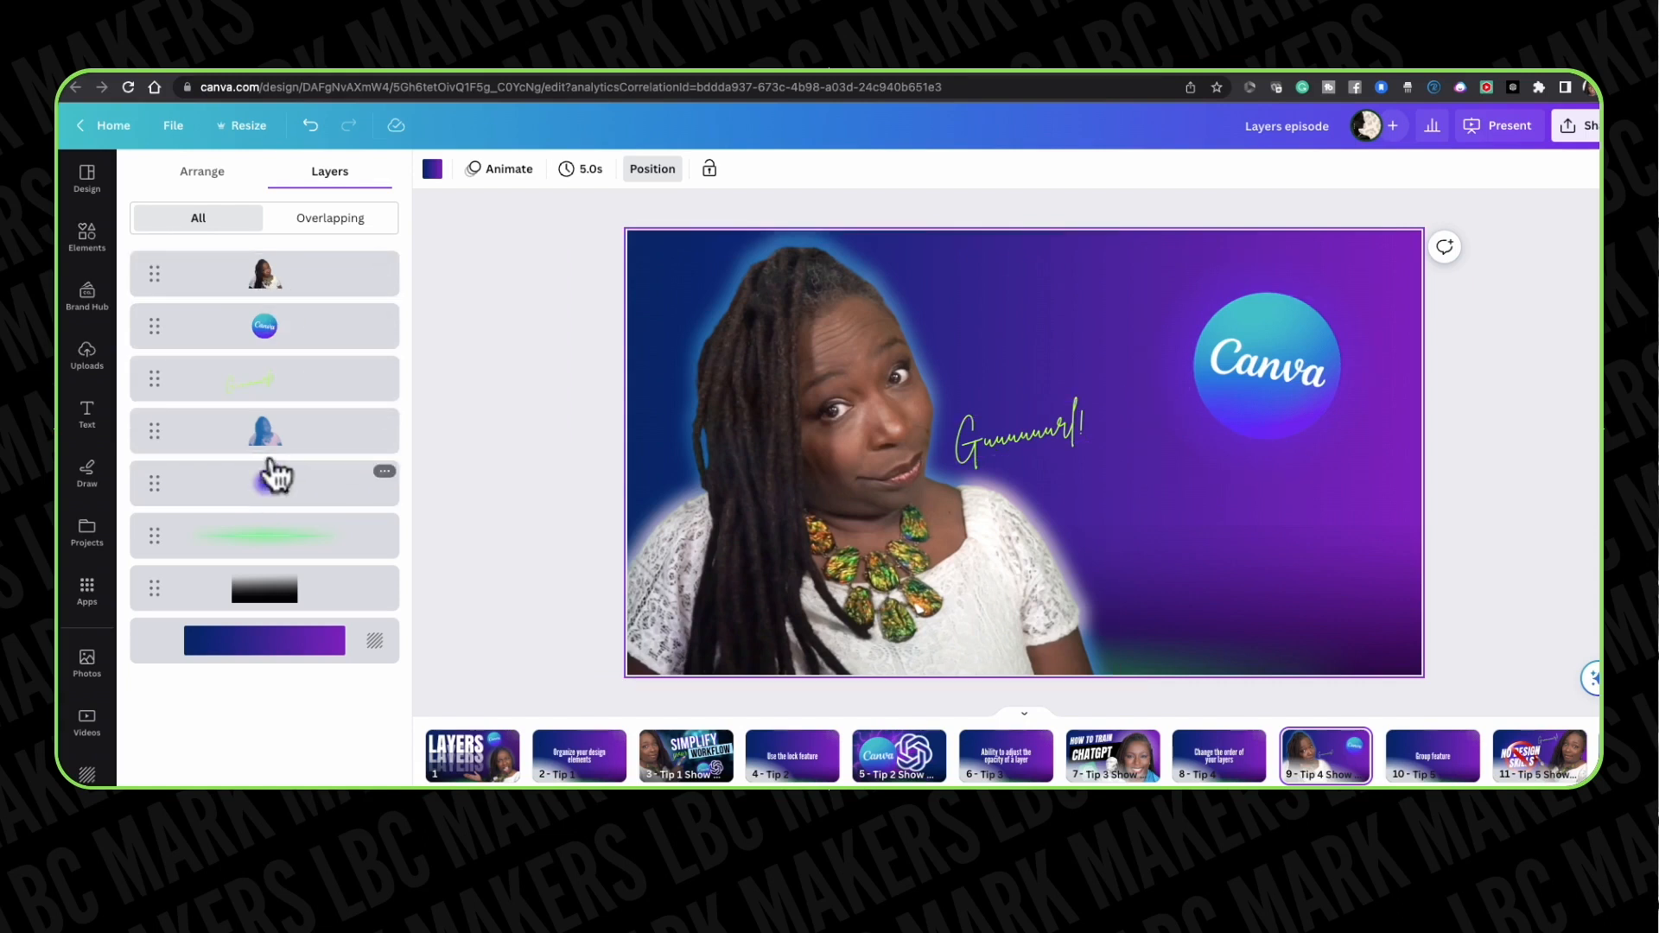
Move the blurred blue portrait layer to the top of the stack and back to just beneath the sharp portrait
click(273, 443)
drag(272, 443, 285, 273)
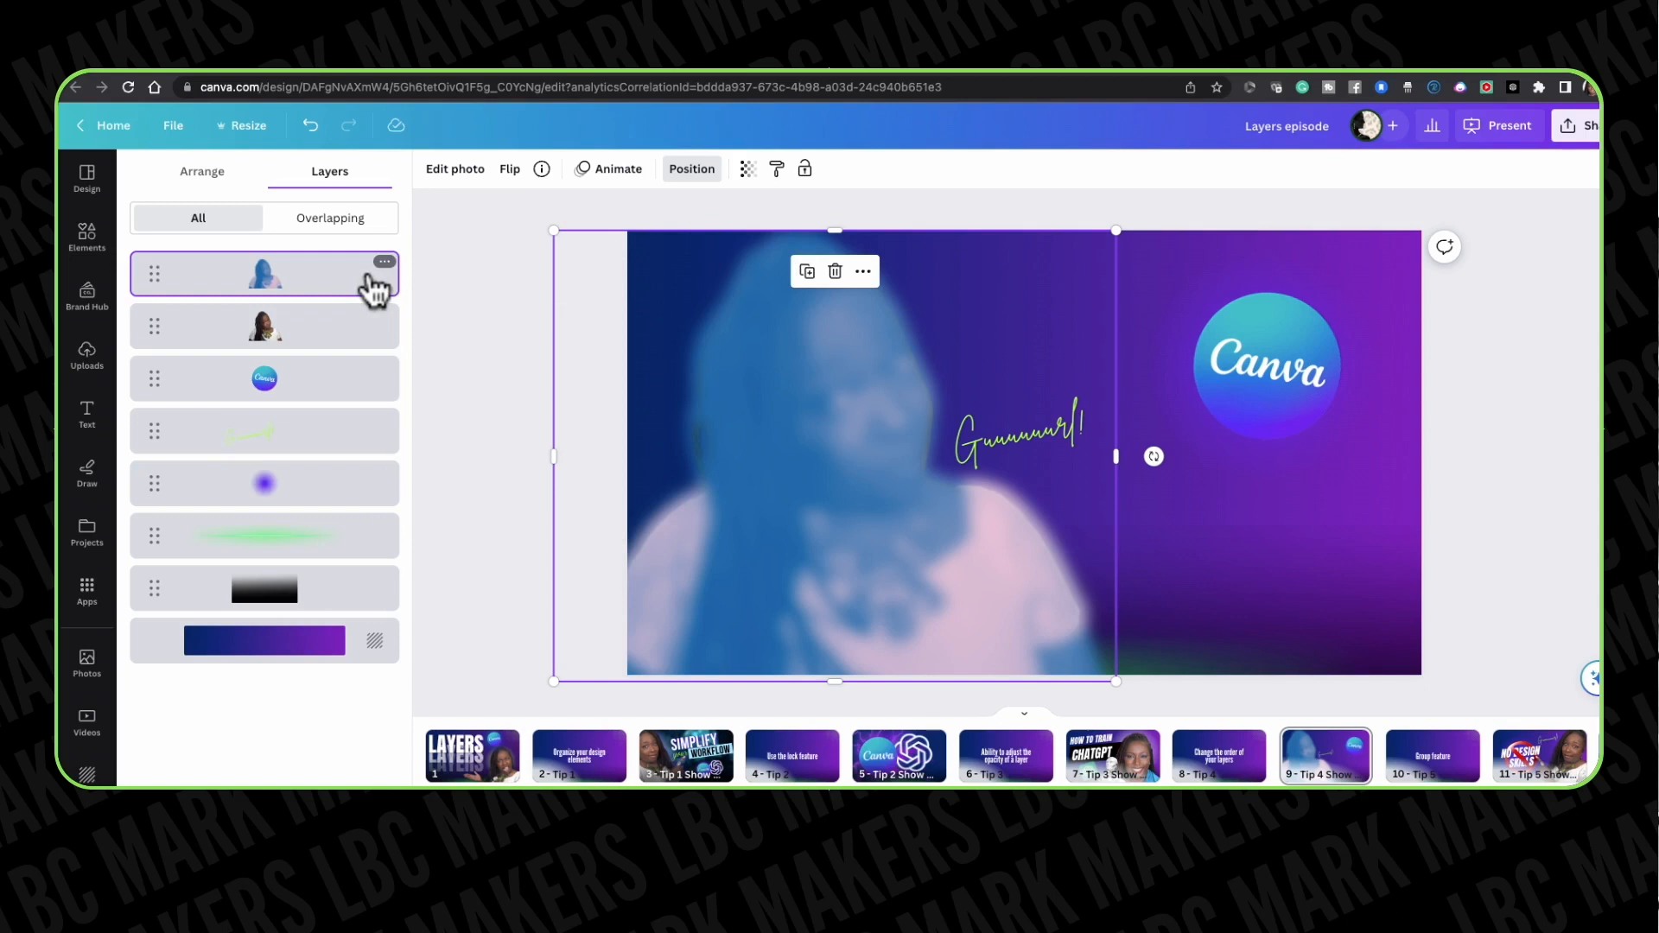
drag(317, 283, 314, 333)
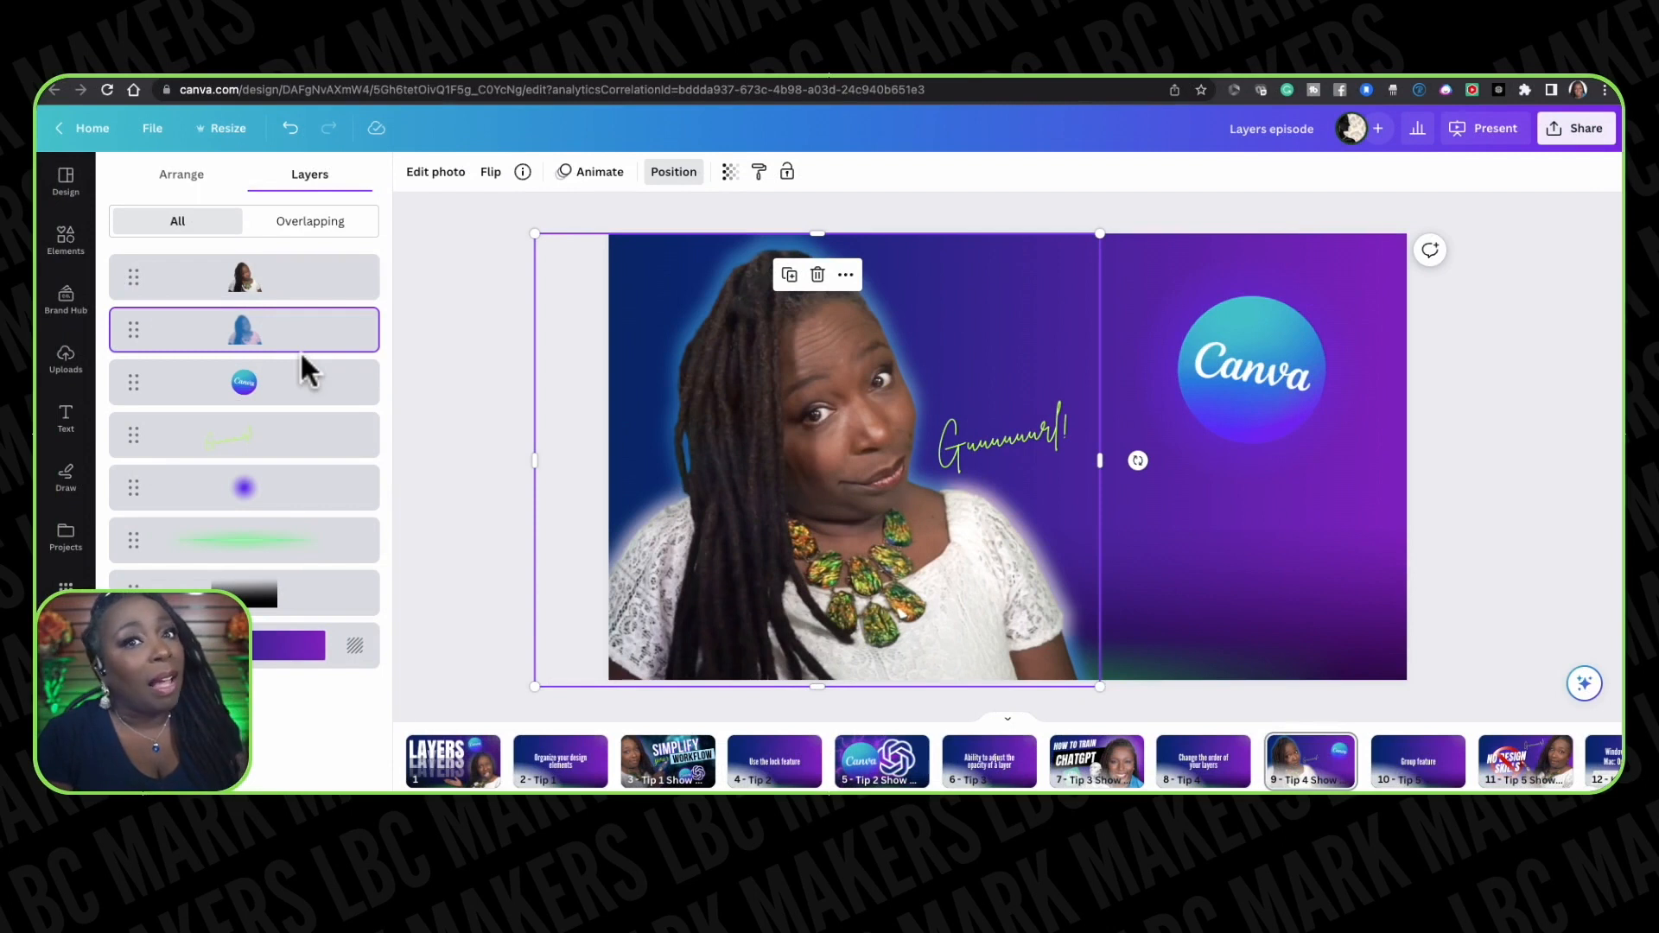
Filter the layer list to overlapping layers, and show all layers again on the "NO DESIGN SKILLS" page
mouse_move(310, 352)
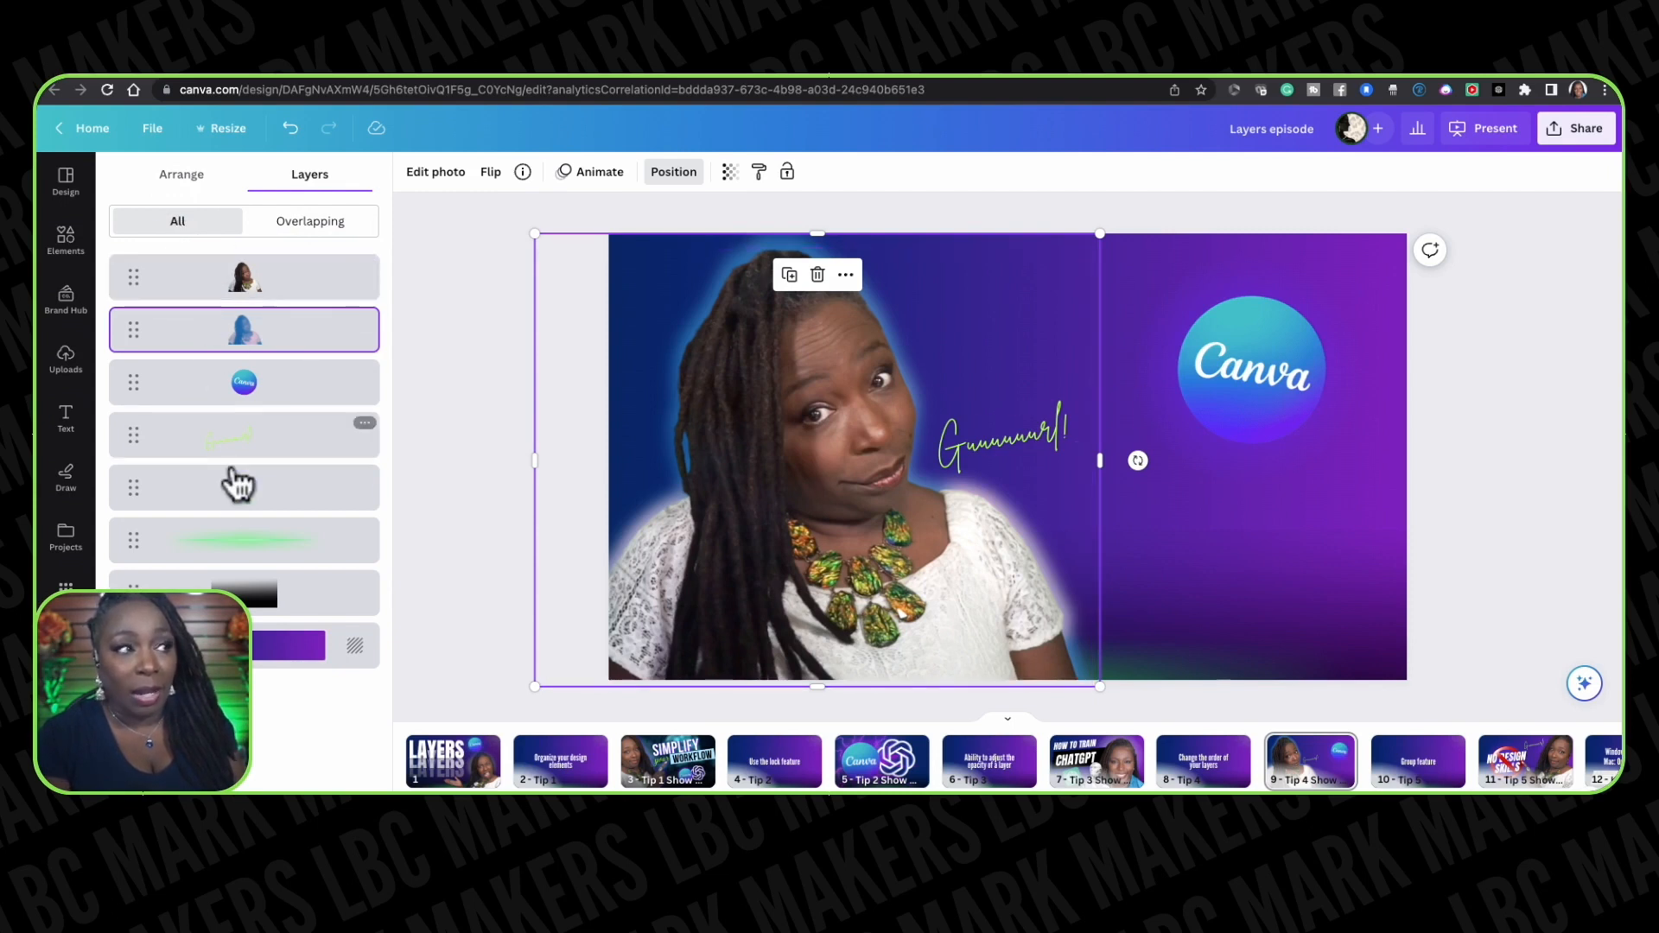
click(302, 226)
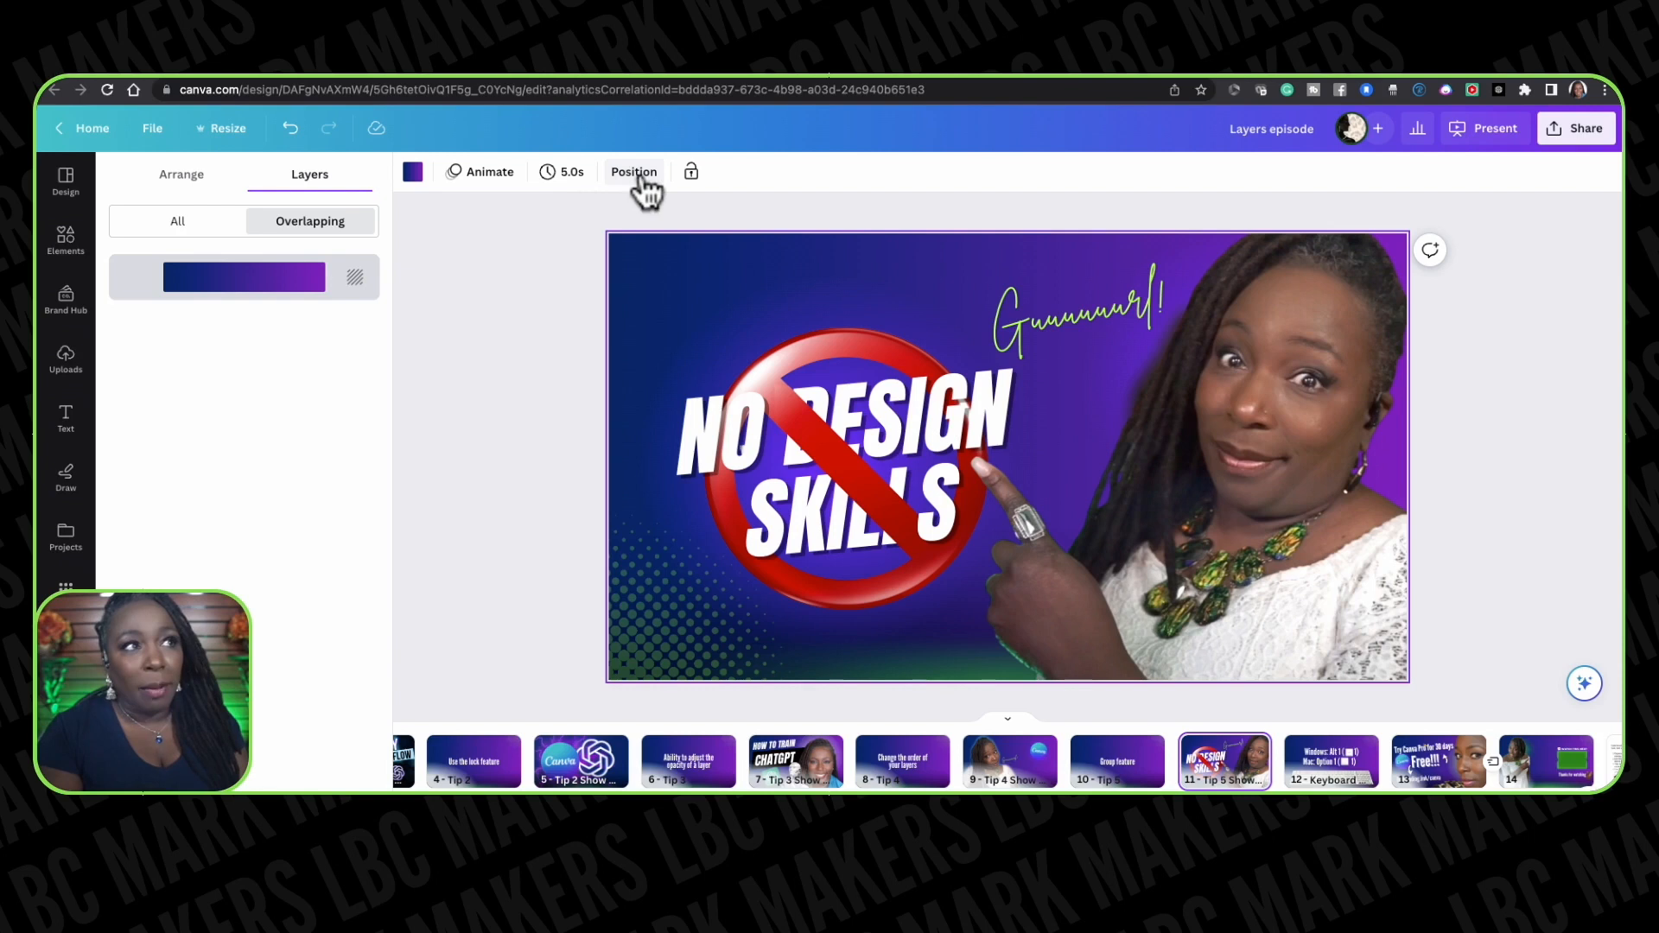
click(636, 177)
click(636, 172)
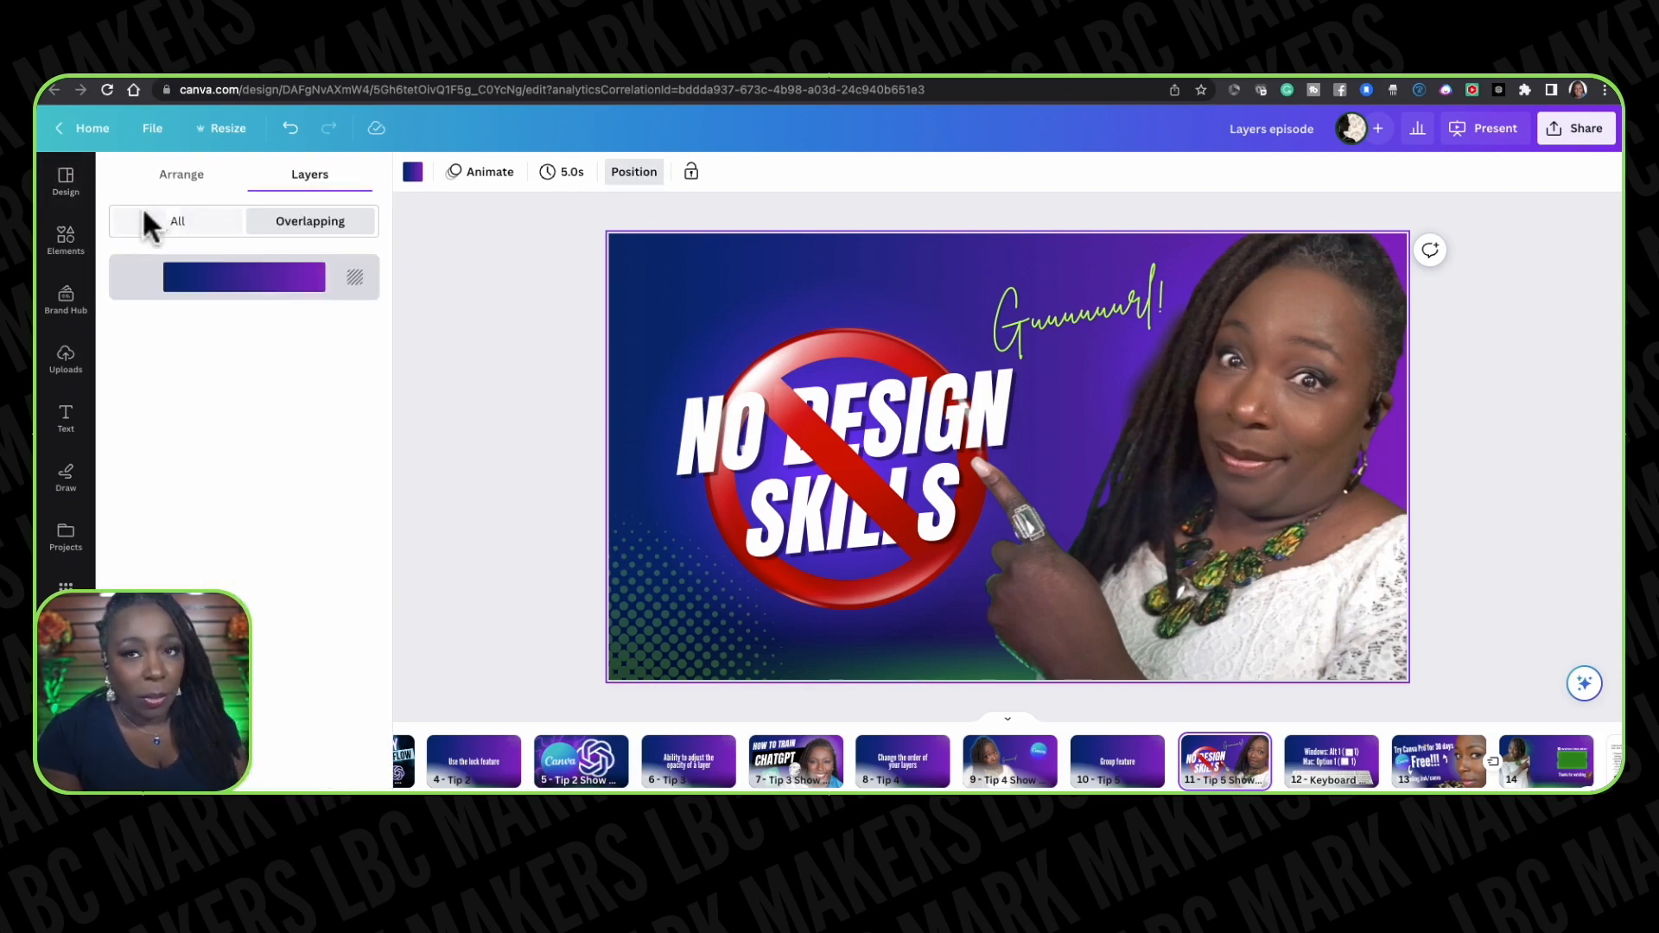
click(152, 223)
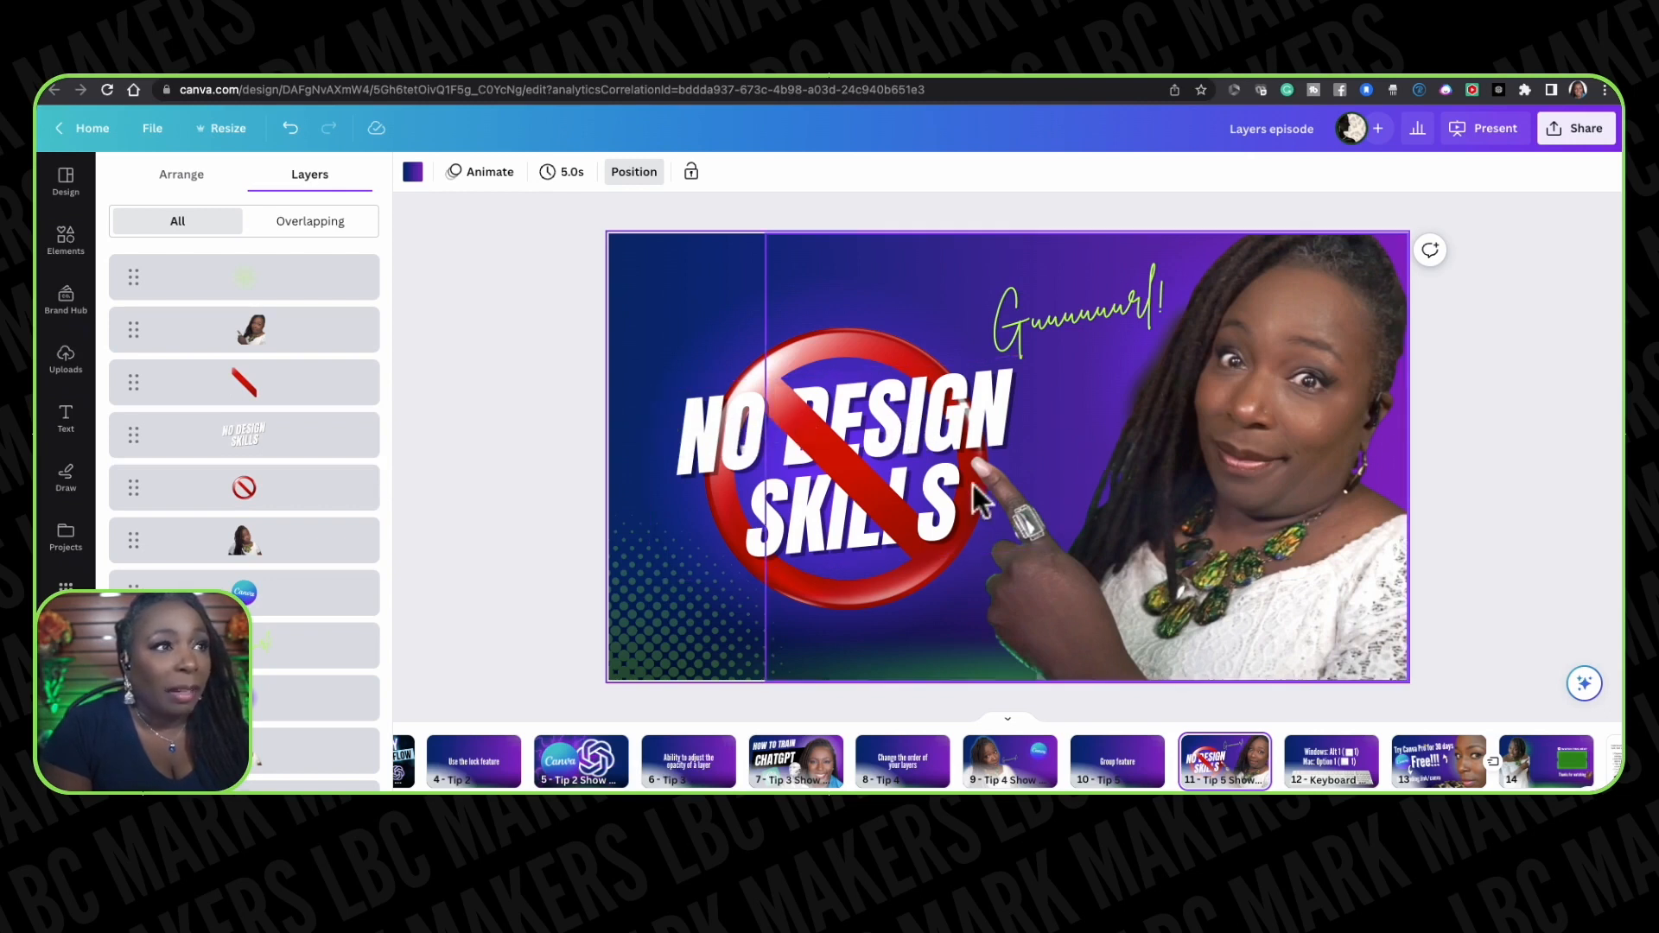
Group the red slash, the "NO DESIGN SKILLS" text and the red prohibition sign into one element
click(246, 354)
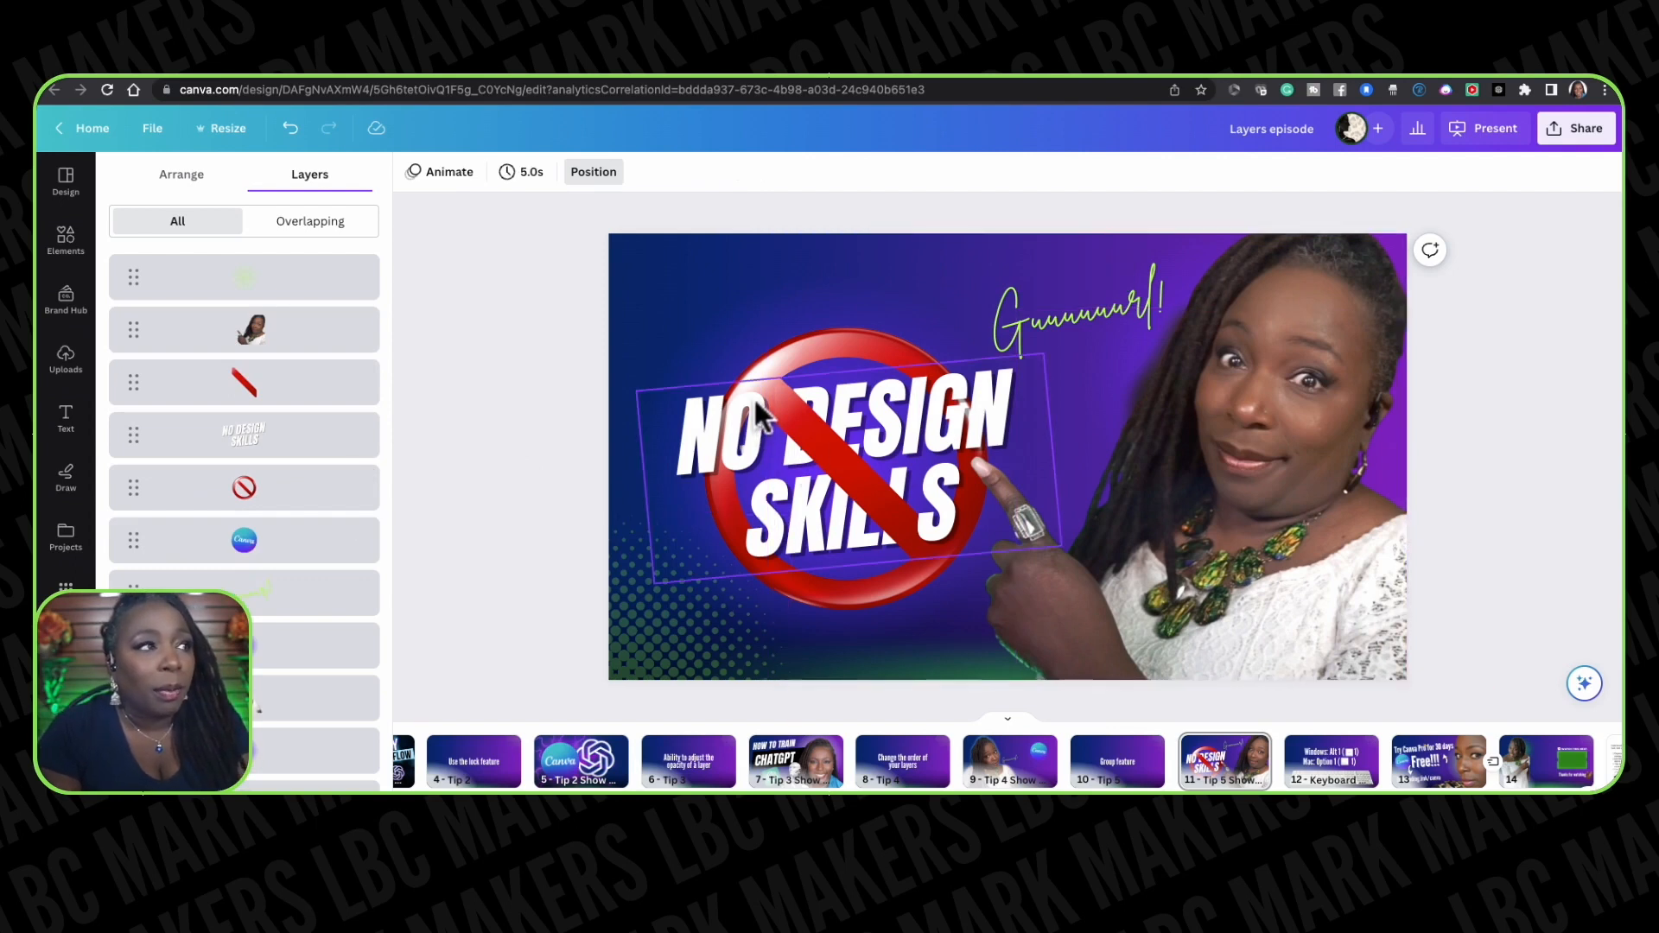
right_click(283, 393)
click(298, 399)
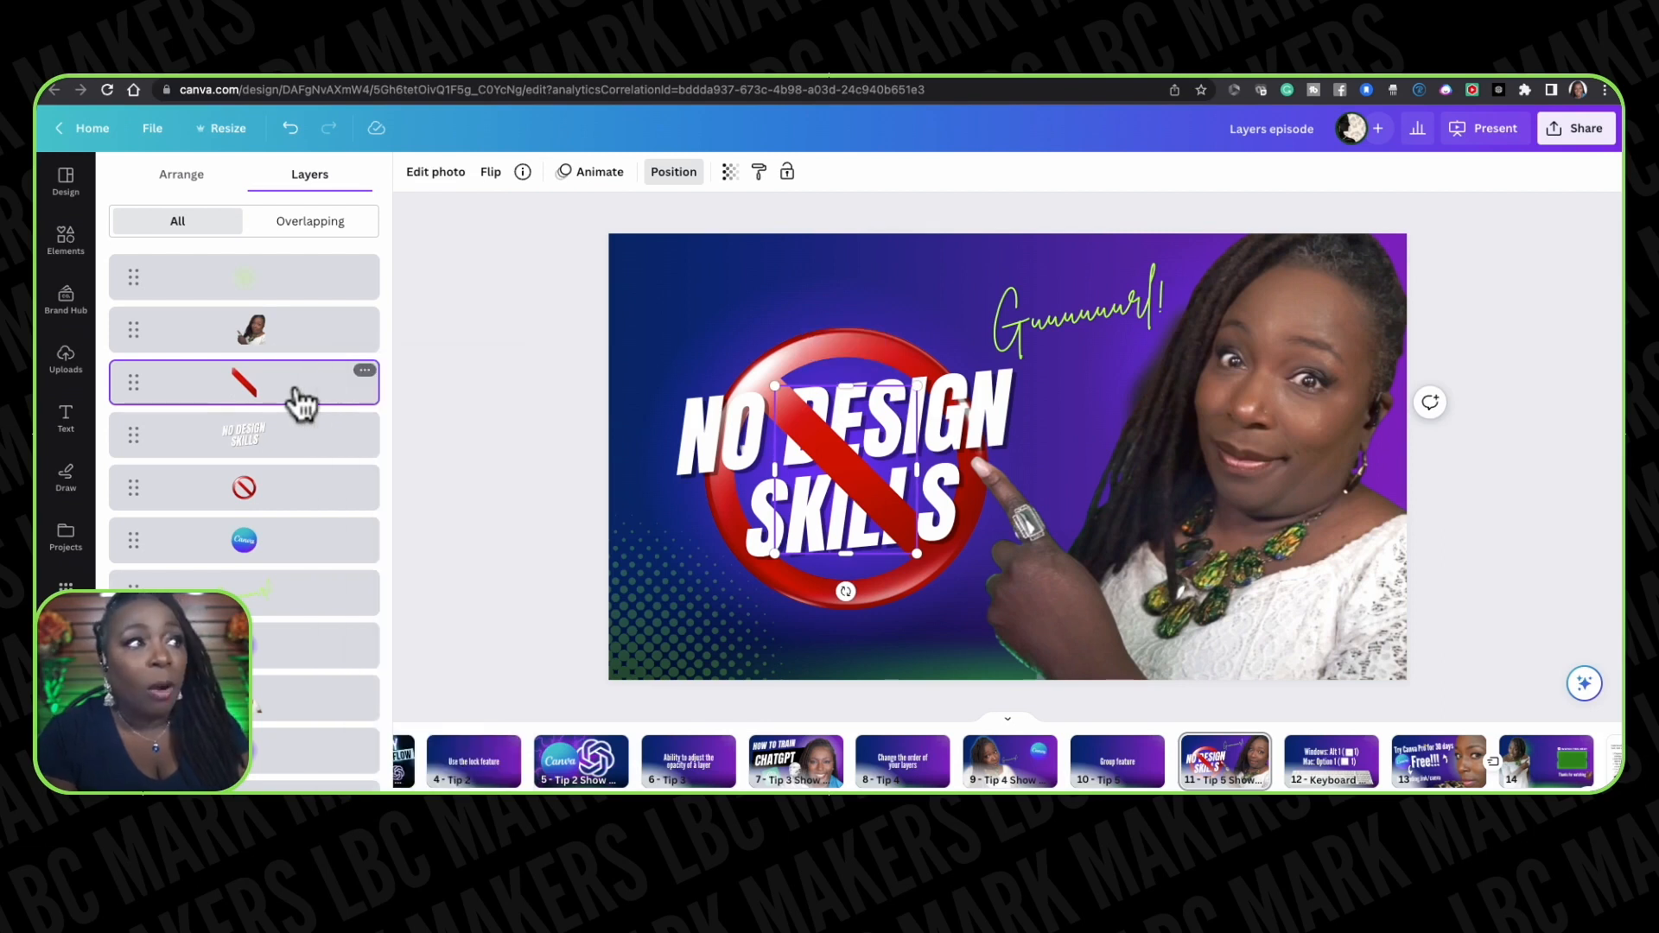
shift+click(283, 442)
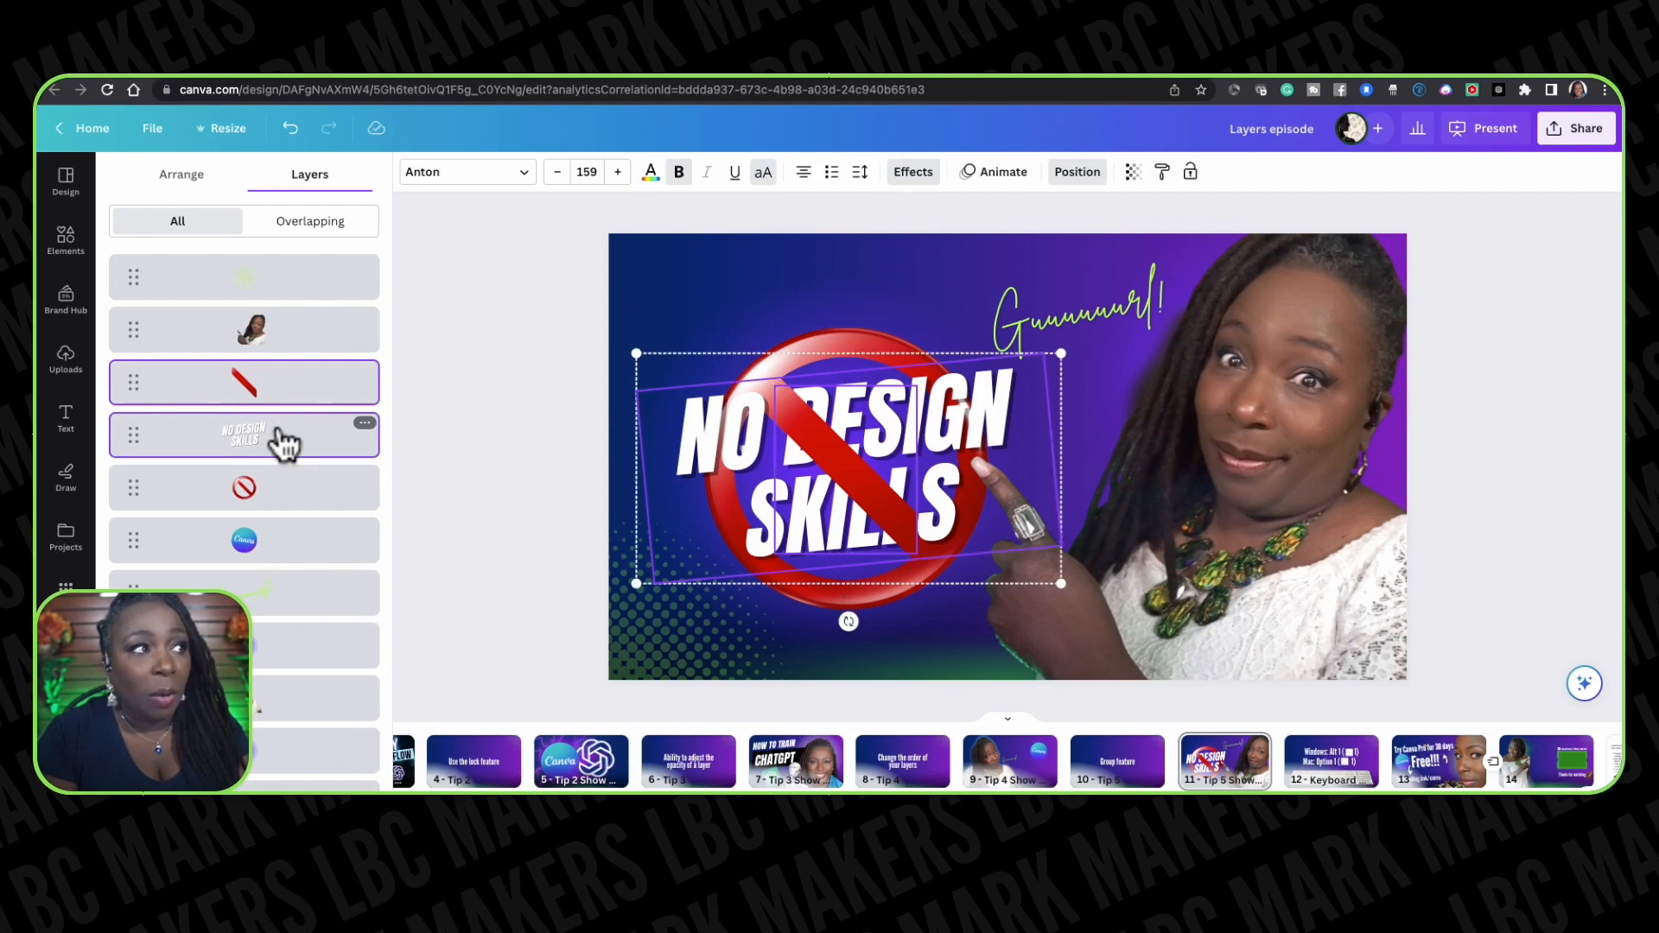
shift+click(280, 499)
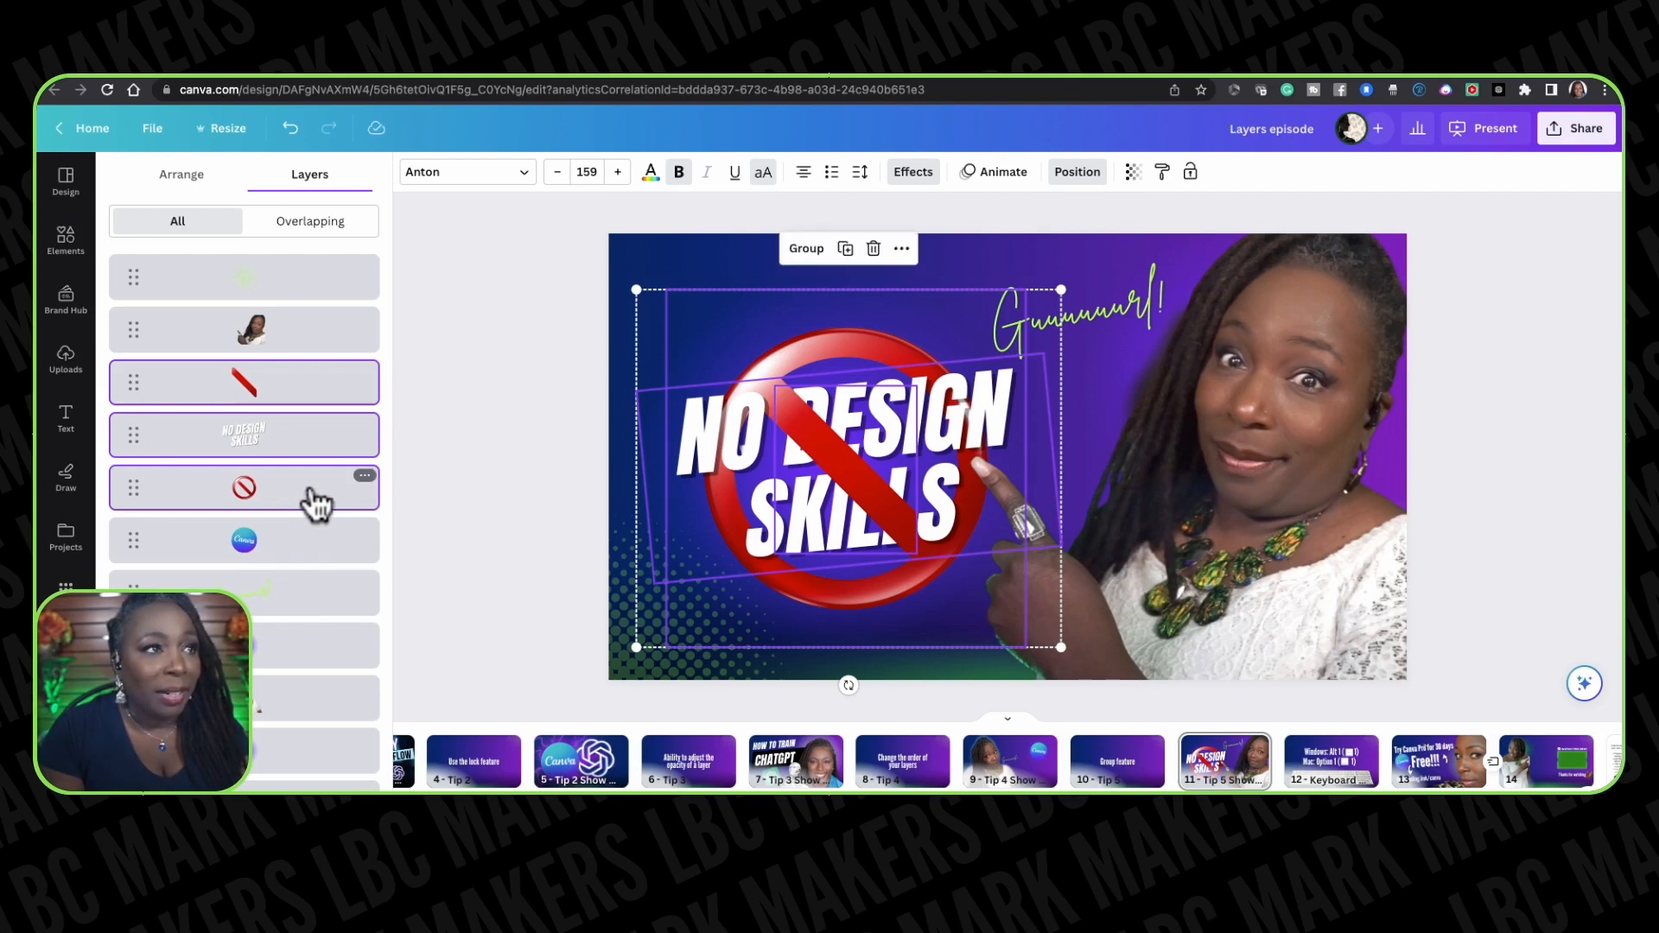
click(805, 254)
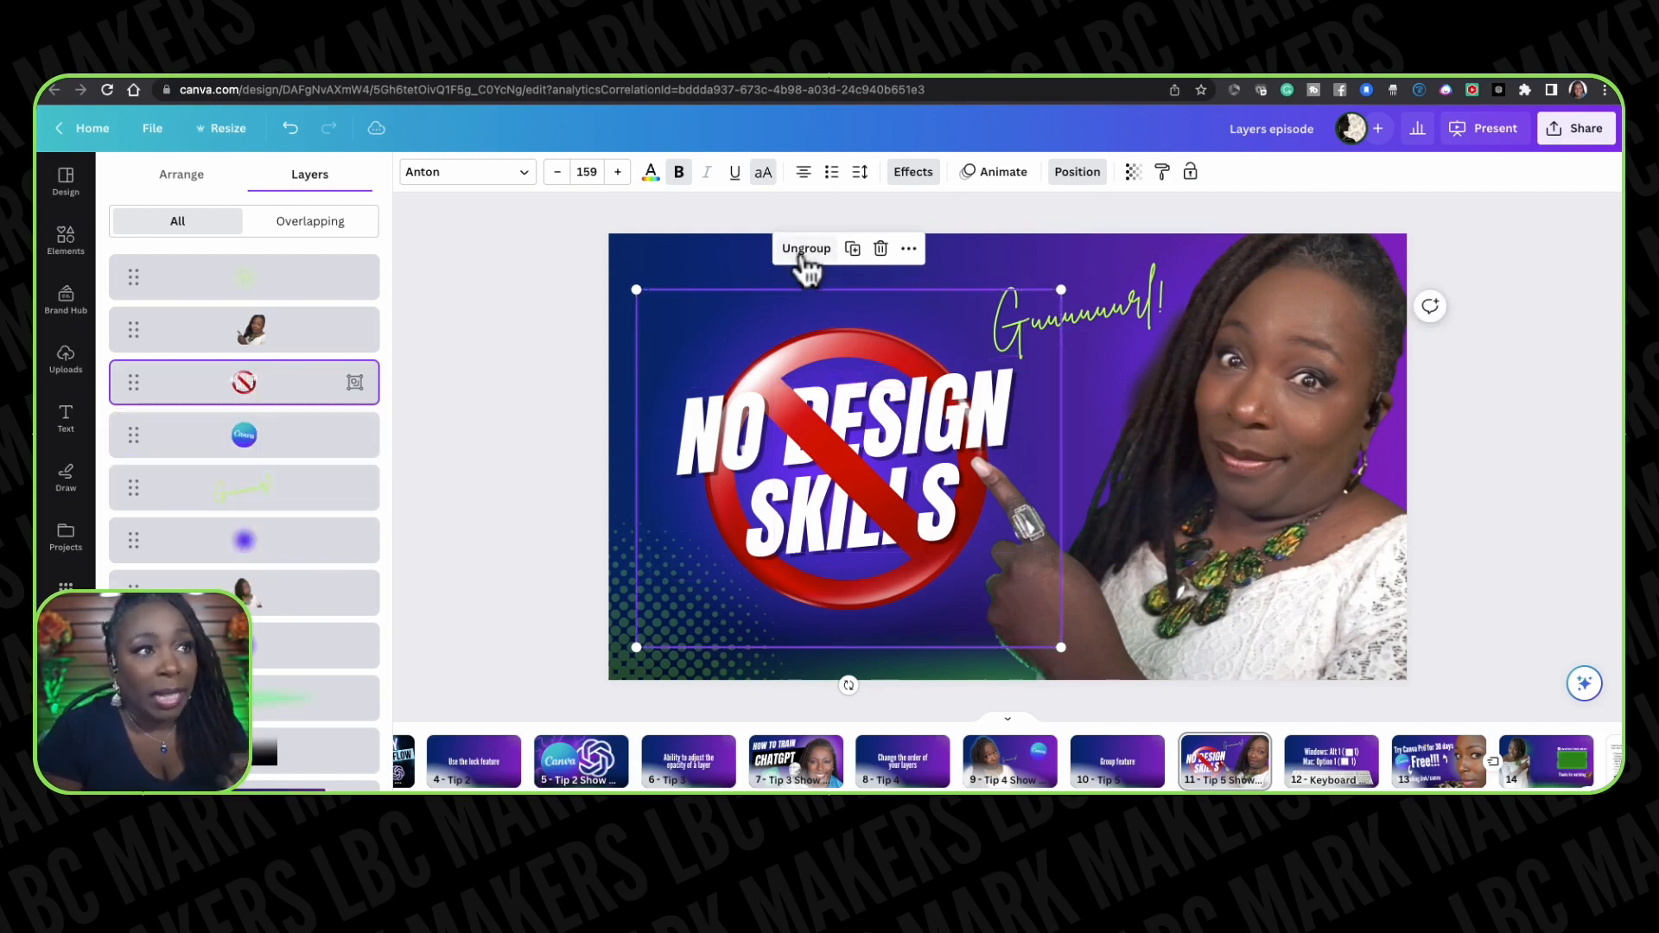
Shift the grouped "NO DESIGN SKILLS" graphic slightly up and to the left on the page
click(745, 380)
mouse_move(745, 380)
mouse_down()
mouse_move(752, 363)
mouse_move(726, 371)
mouse_move(740, 354)
mouse_move(739, 382)
mouse_up()
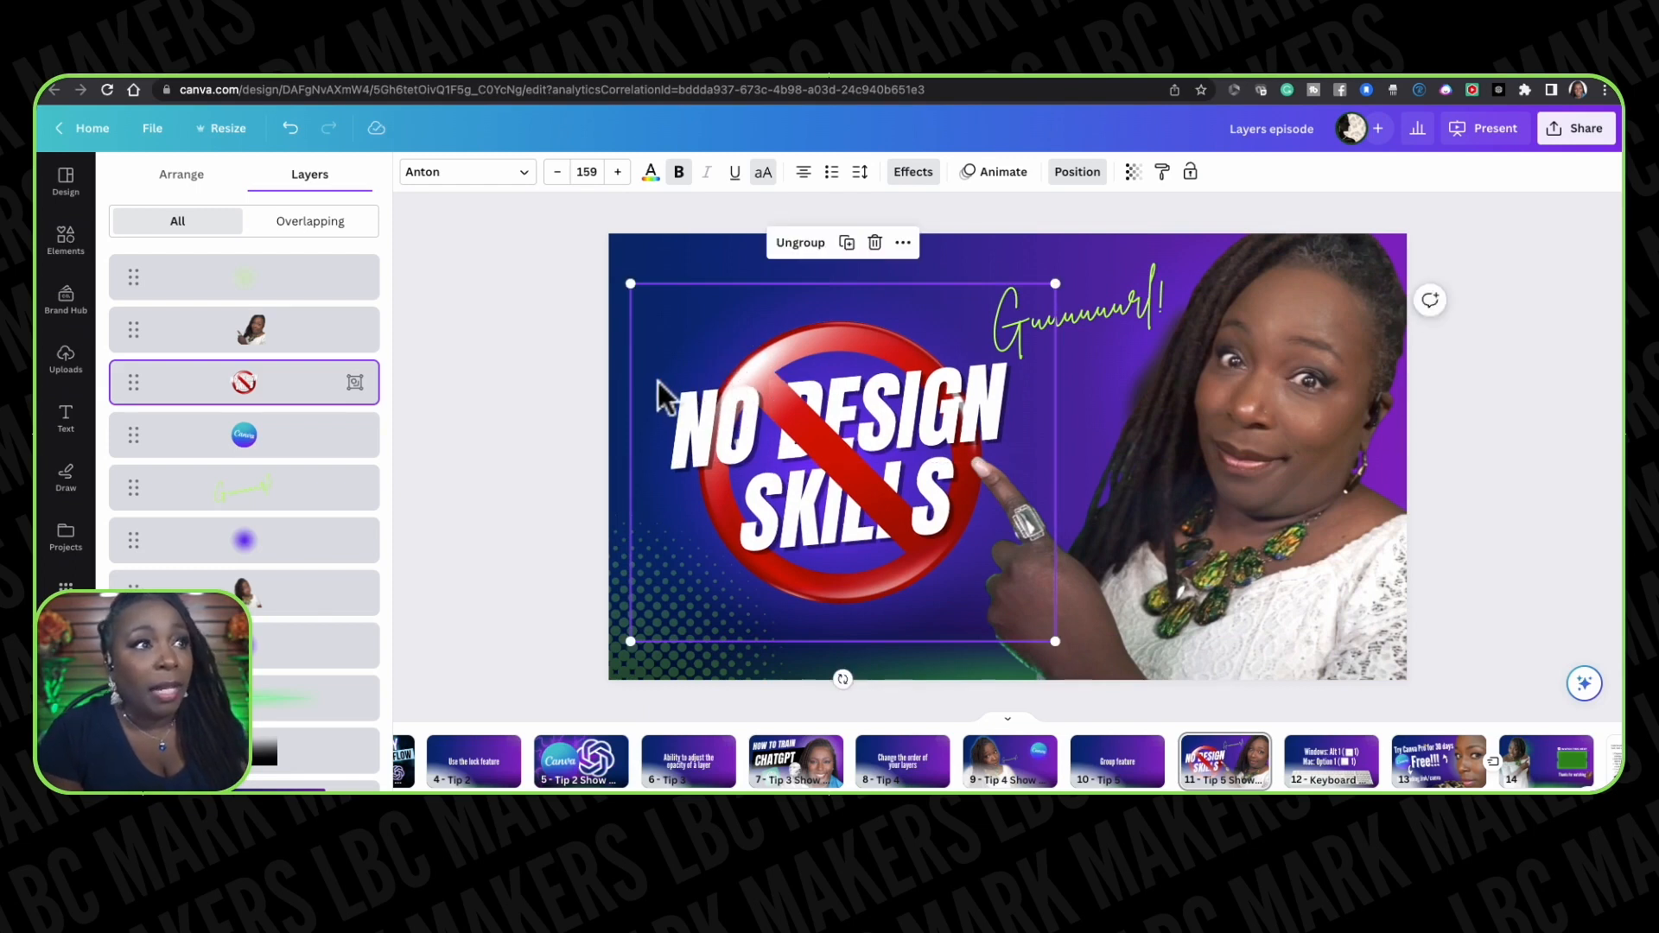